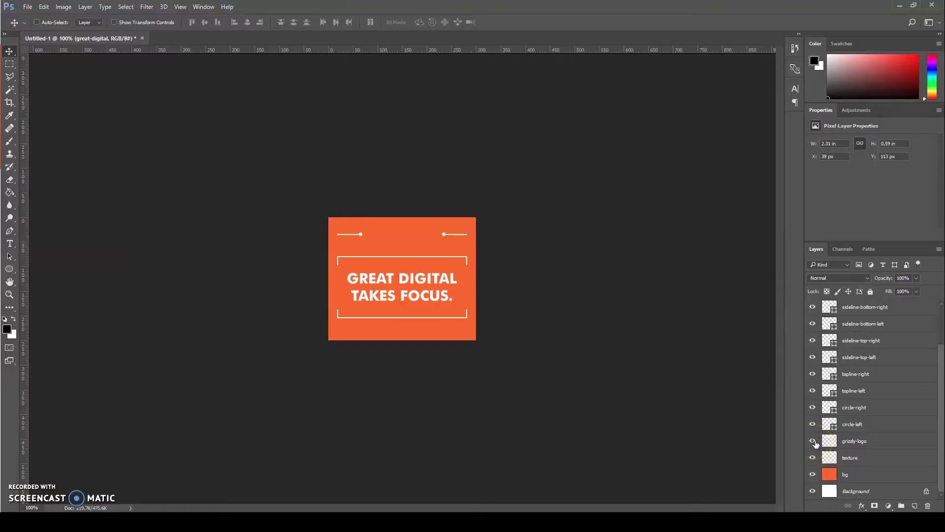
Step: Toggle the grizzly-logo and great-digital headline layers off and on to check them
click(812, 440)
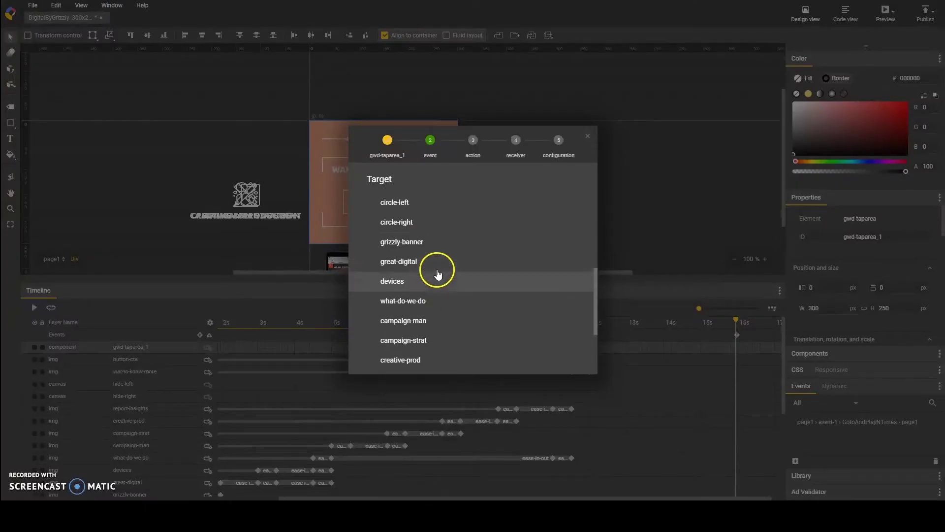
scroll(438, 274, up, 5)
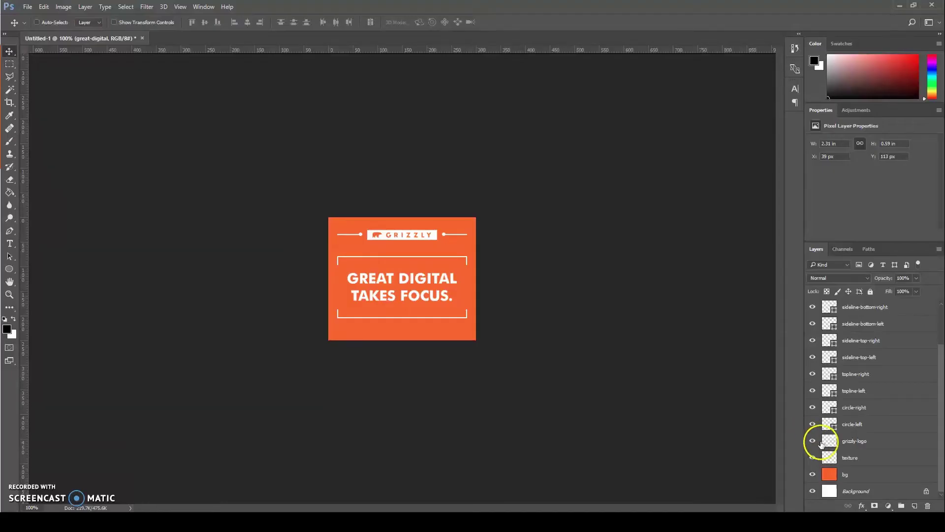
click(813, 441)
click(813, 441)
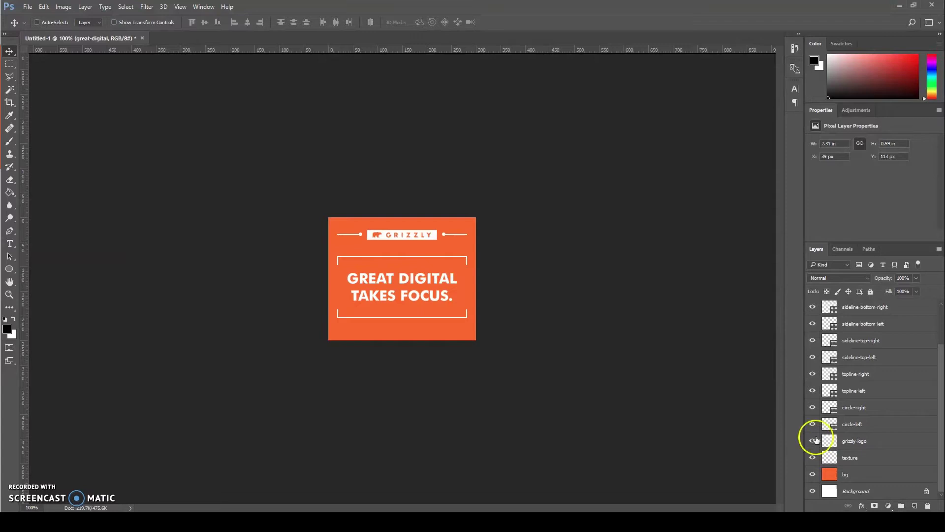
scroll(813, 394, up, 1)
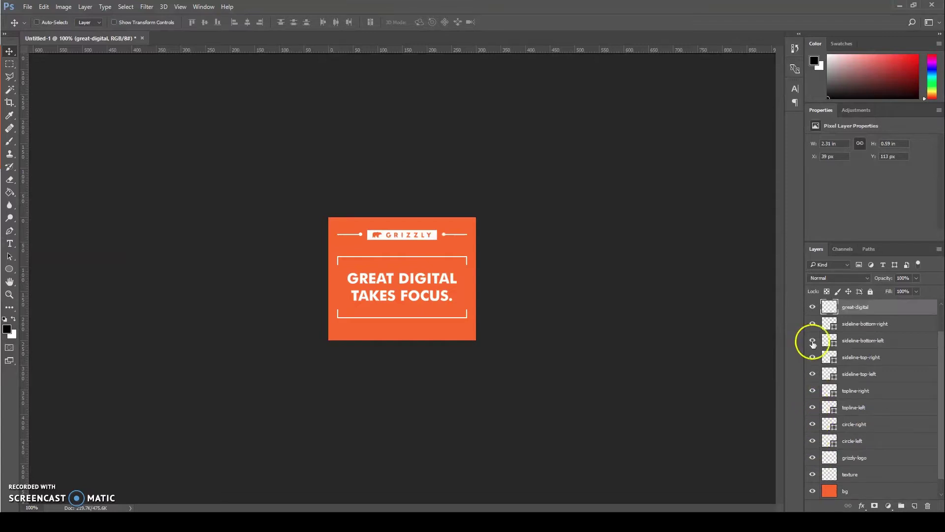
click(813, 307)
click(813, 307)
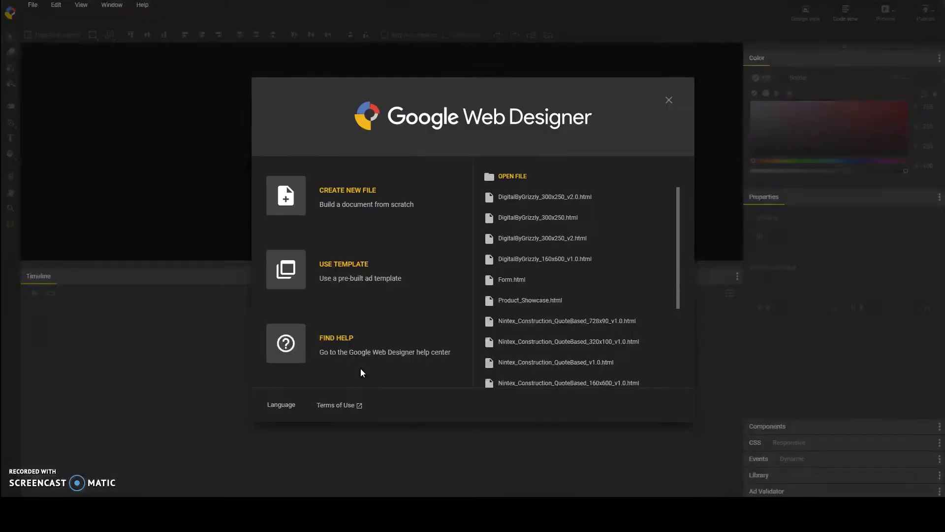
Step: Create the blank banner DigitalByGrizzly_300x250_v2.0 inside a new '_v2.0' folder under DigitalByGrizzly
click(344, 194)
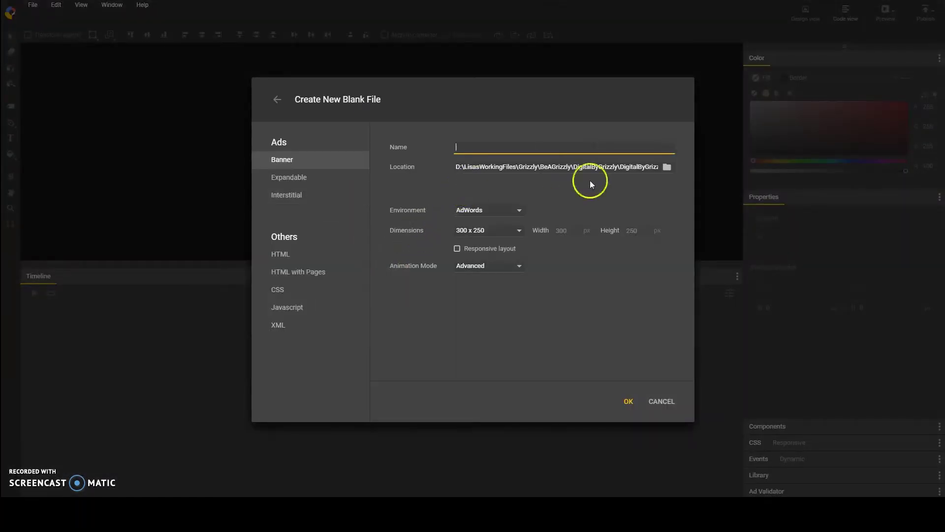
click(667, 167)
click(307, 23)
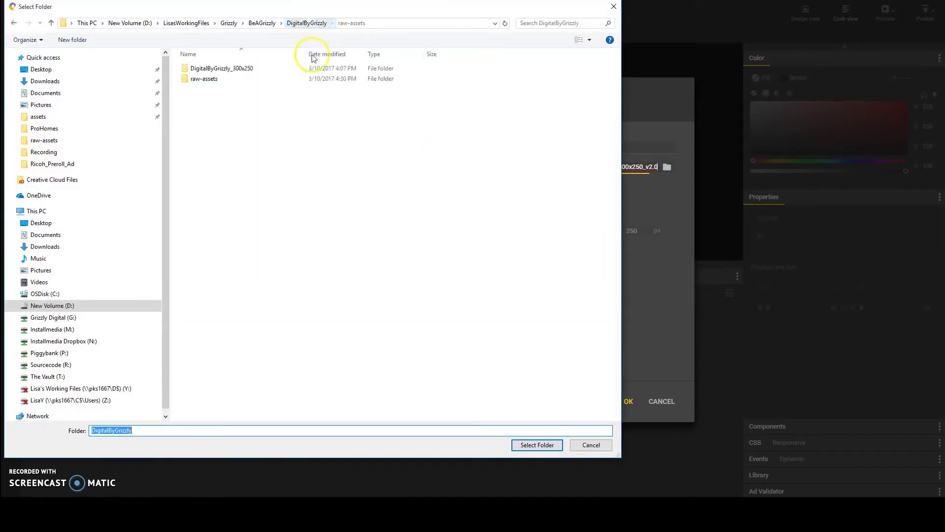
right_click(258, 176)
mouse_move(320, 279)
click(375, 279)
text(DigitalByGrizzly_300x250)
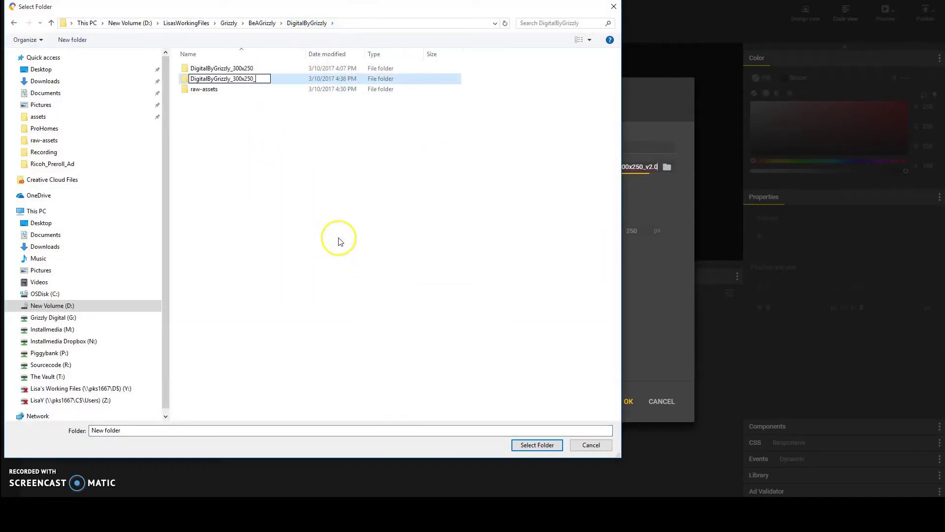
text(_v2.0)
key(Return)
click(529, 445)
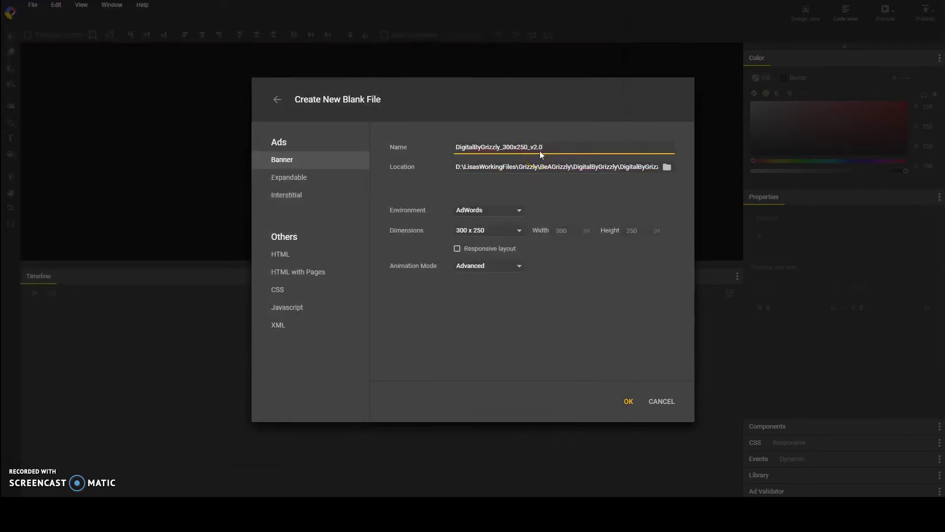
key(Return)
Step: Import bg.png and texture.png from the DigitalByGrizzly raw-assets folder
click(33, 5)
click(72, 188)
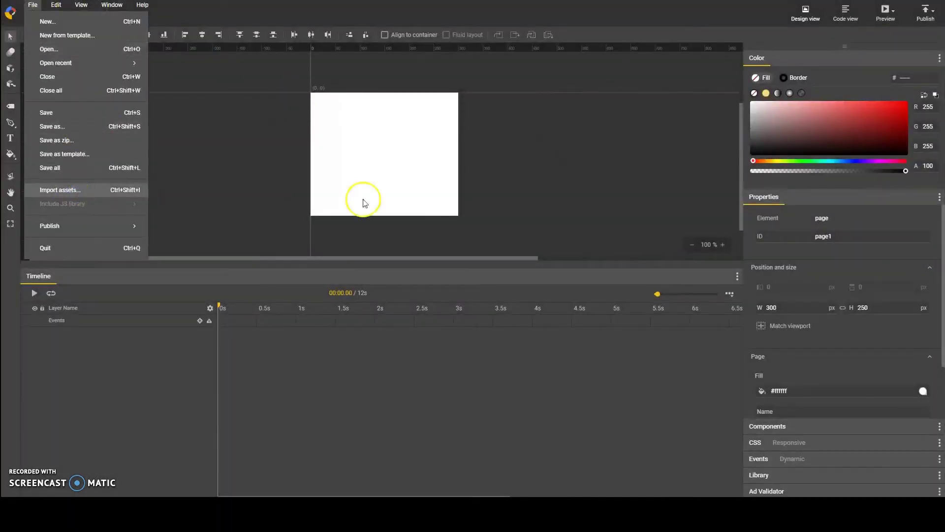
click(322, 25)
double_click(224, 90)
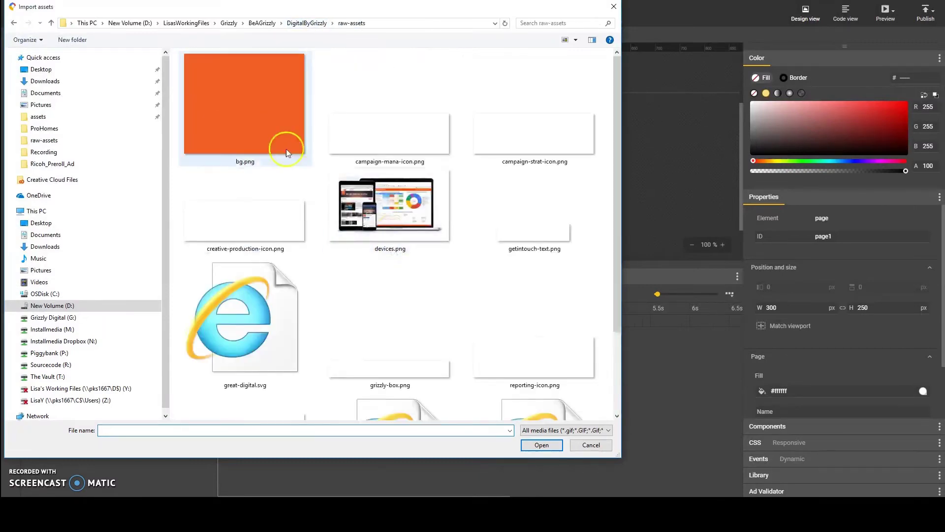
click(286, 149)
scroll(374, 246, down, 2)
ctrl+click(245, 355)
click(537, 444)
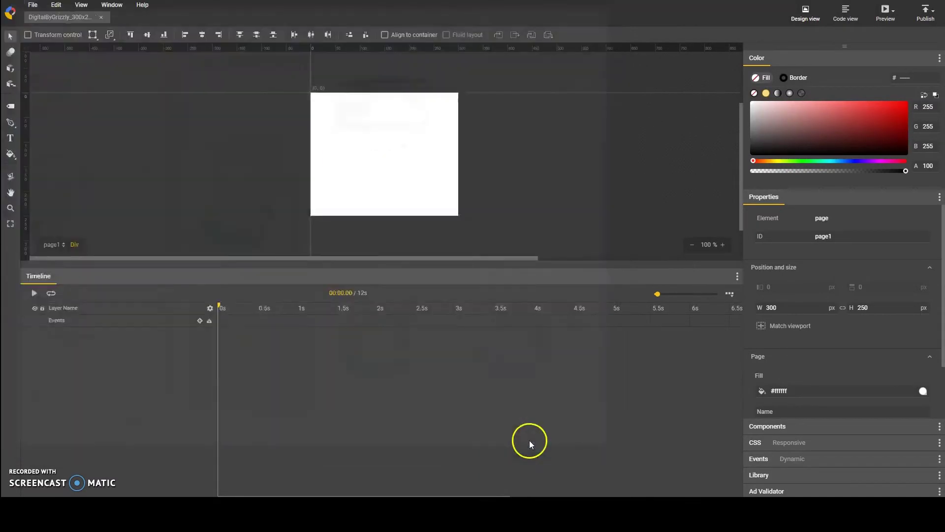
Step: Rename the image layers to bg and texture, and lock the texture layer
click(34, 332)
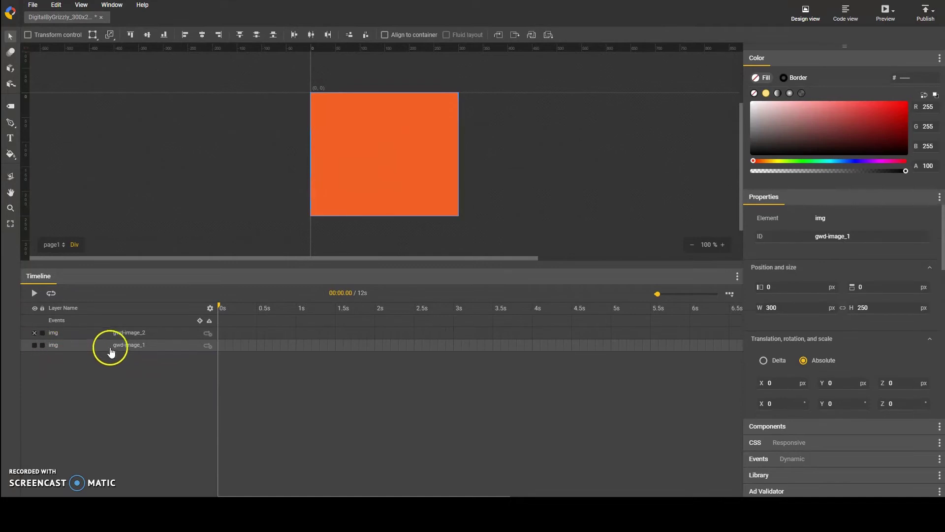
double_click(133, 345)
text(bg)
key(Return)
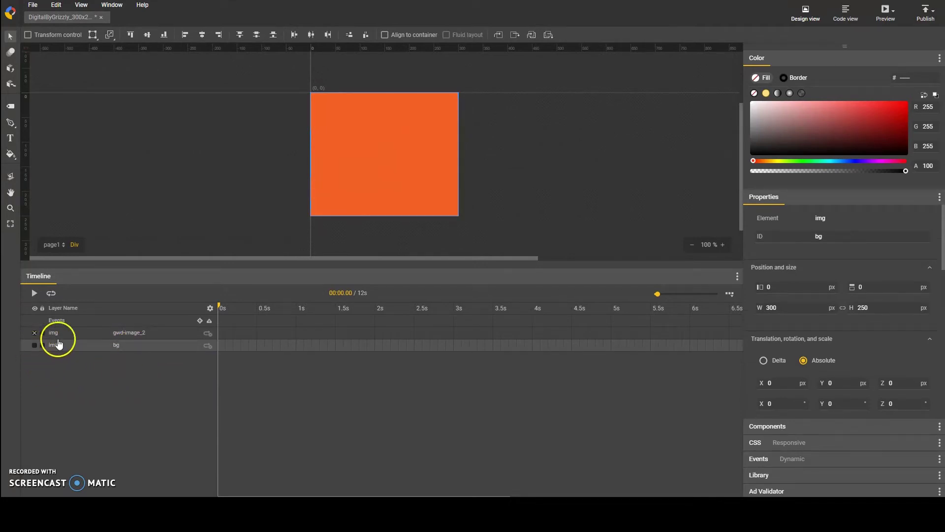
click(34, 332)
double_click(178, 335)
text(t)
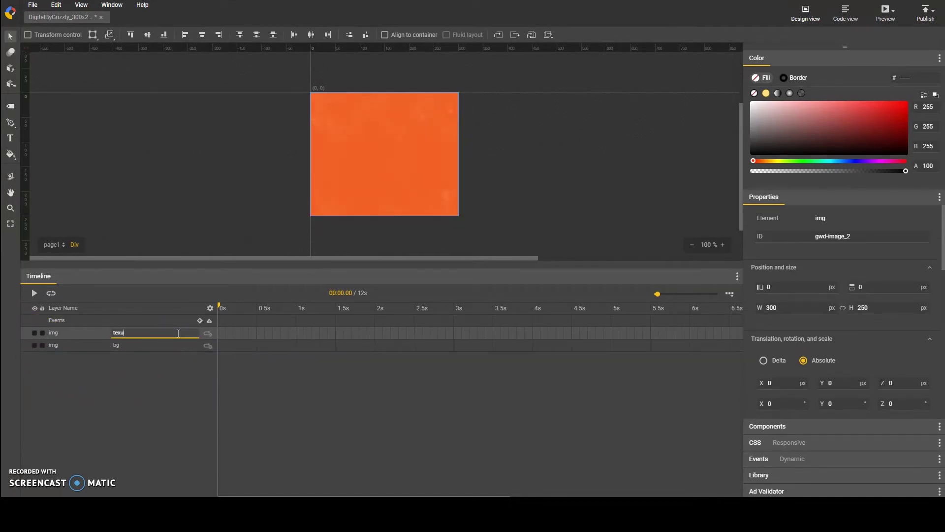
text(exture)
key(Return)
click(42, 333)
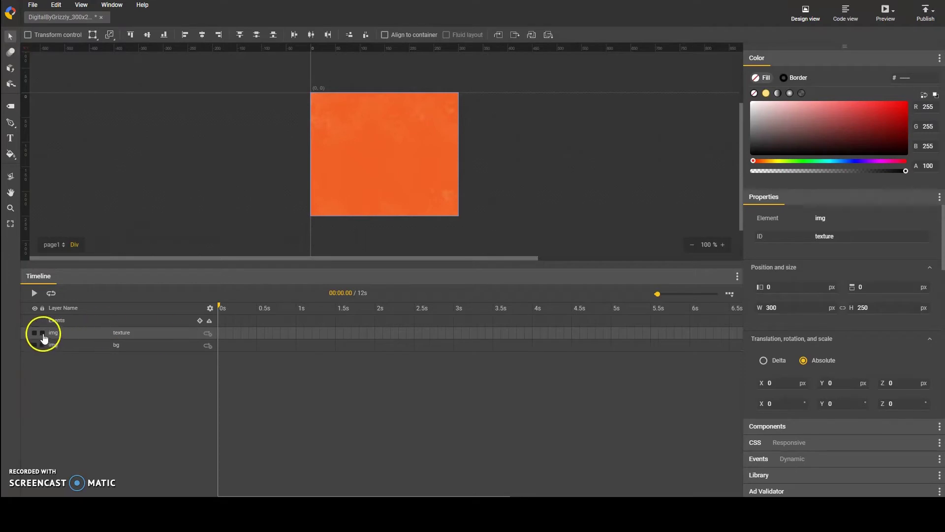
Step: Lock the bg layer and draw a div with fill FFFFFF, width 250 and height 2
click(42, 345)
click(10, 105)
drag(331, 123, 429, 127)
click(893, 79)
text(ffffff)
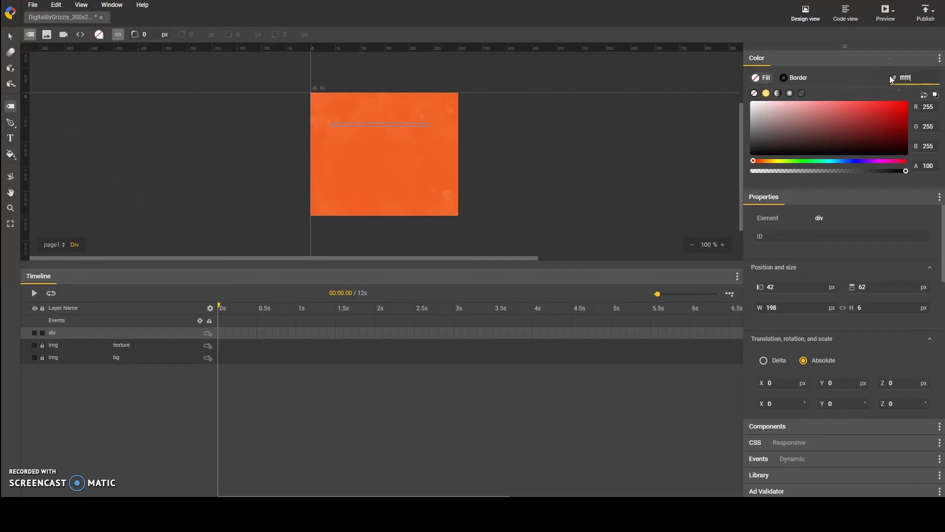
double_click(786, 311)
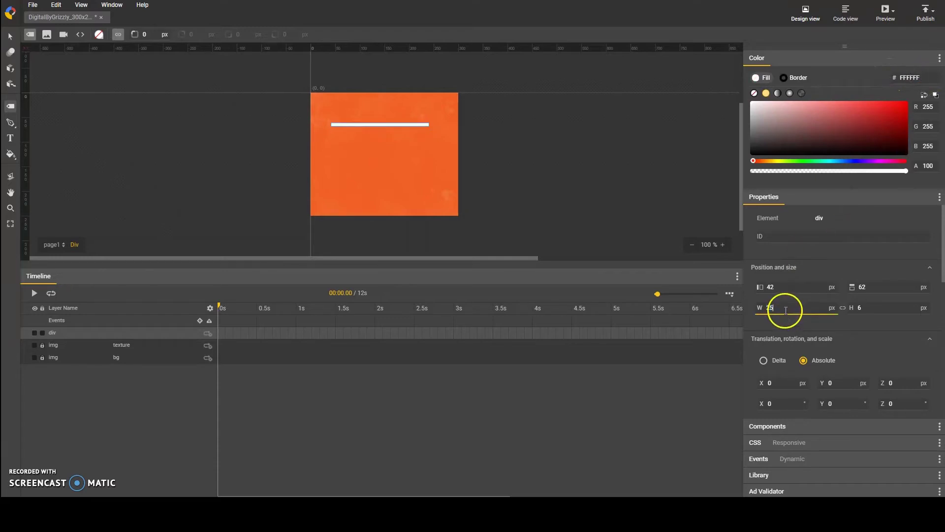
text(250)
double_click(869, 304)
text(2)
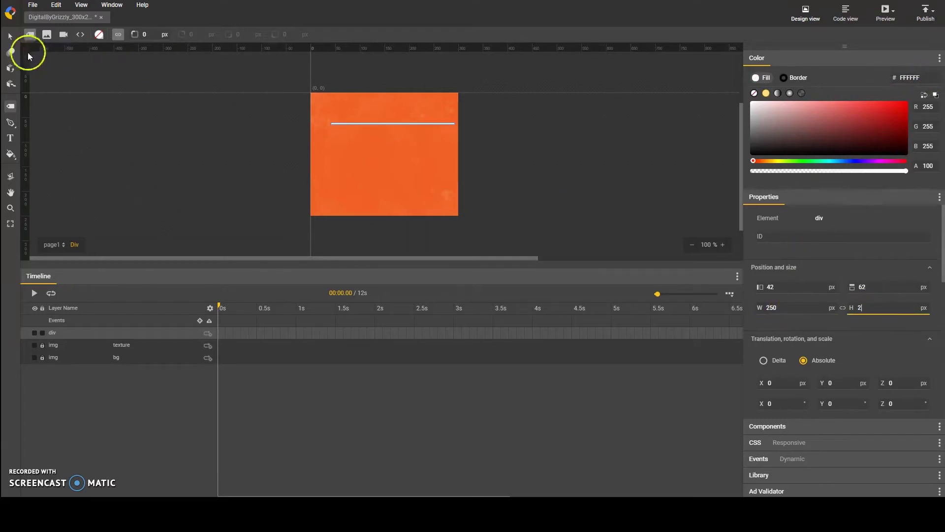
Step: Centre the white line on the banner and name its layer mainline-top
click(10, 37)
click(385, 35)
click(203, 36)
click(162, 39)
double_click(123, 332)
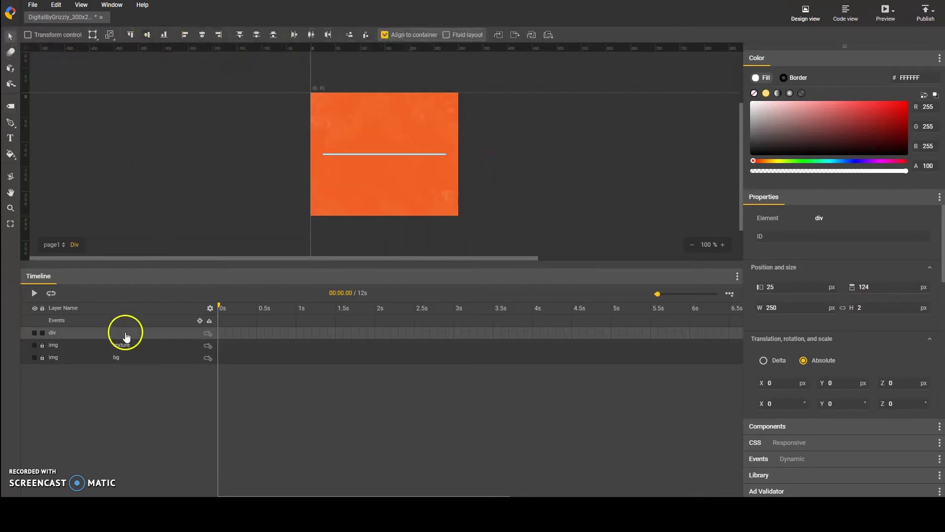
click(139, 334)
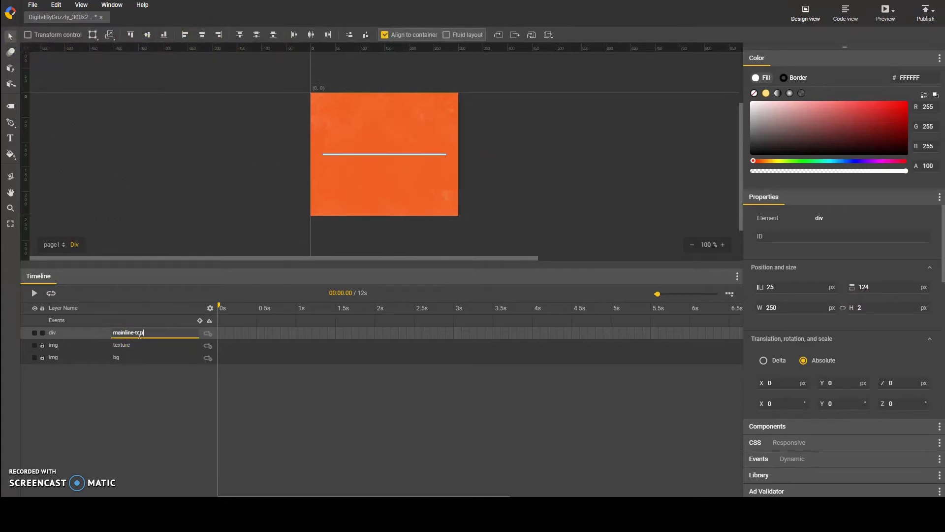
text(mainline-top)
key(Return)
Step: Duplicate the line and name the copy mainline-bottom
key(ctrl+c)
key(ctrl+v)
double_click(139, 333)
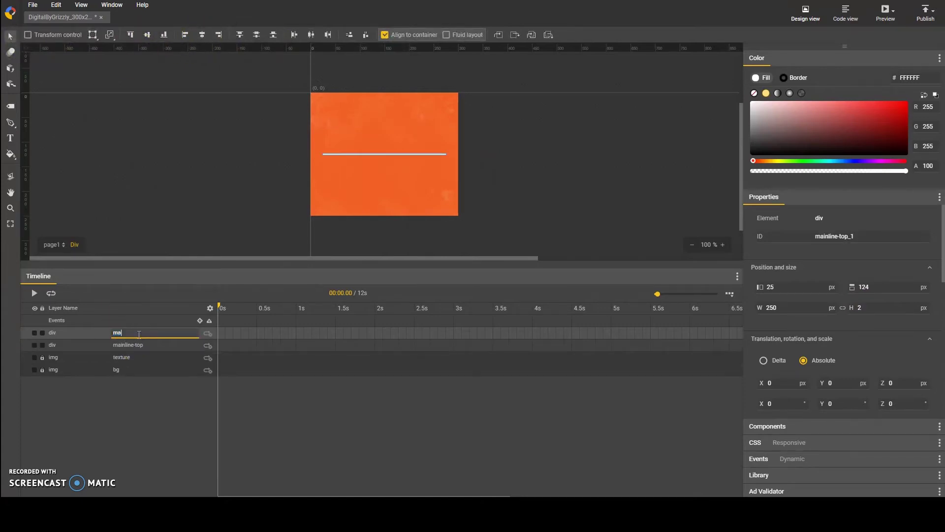
text(mainline-bottom)
key(Return)
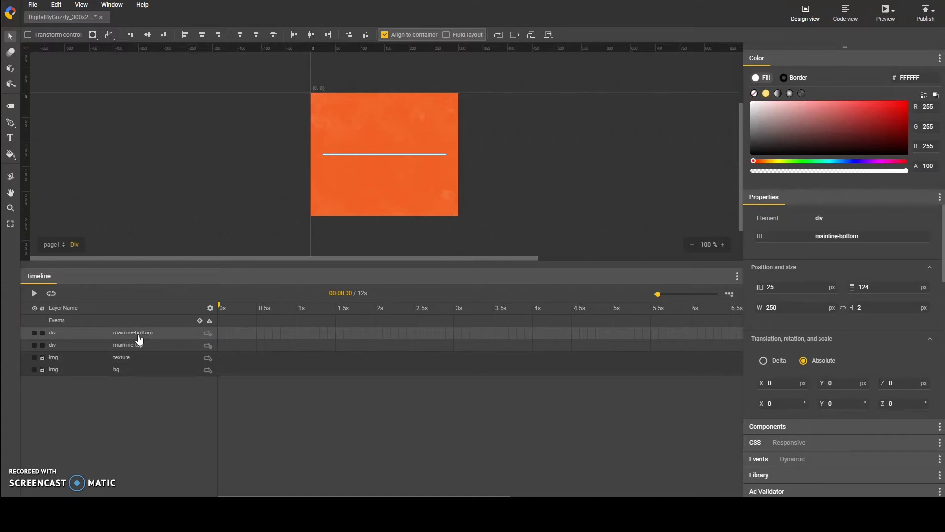
Step: Lock both main lines and draw a white, 2 px wide vertical bar at the line's left end
click(43, 344)
click(42, 332)
click(10, 106)
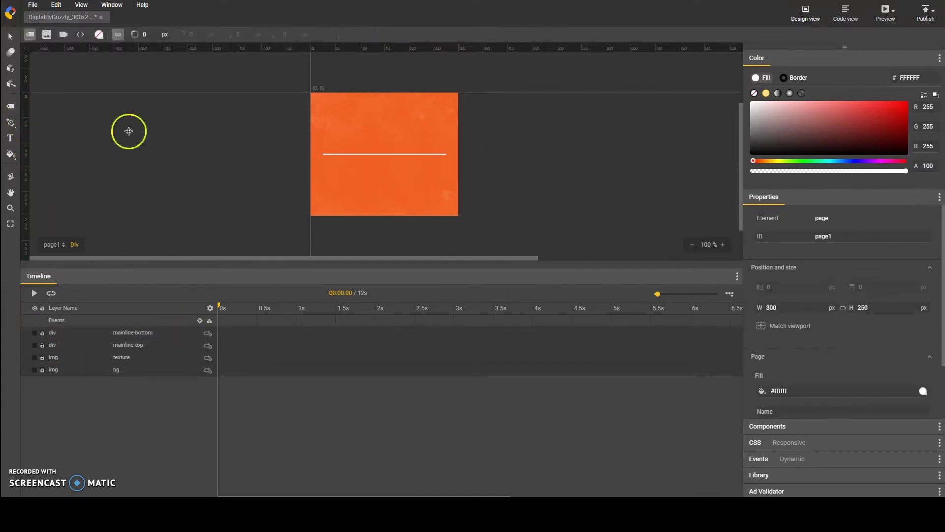
drag(322, 156, 324, 166)
click(875, 308)
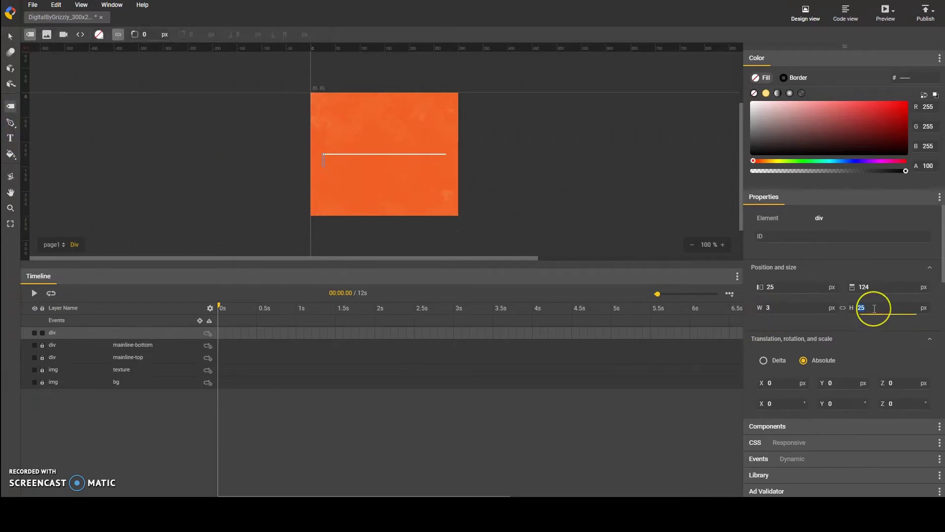
click(773, 309)
text(2)
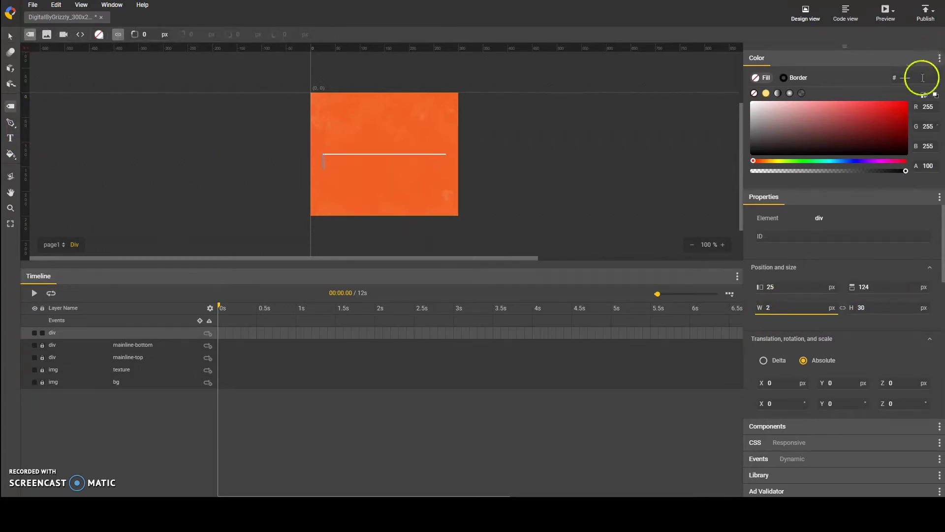
text(ffffff)
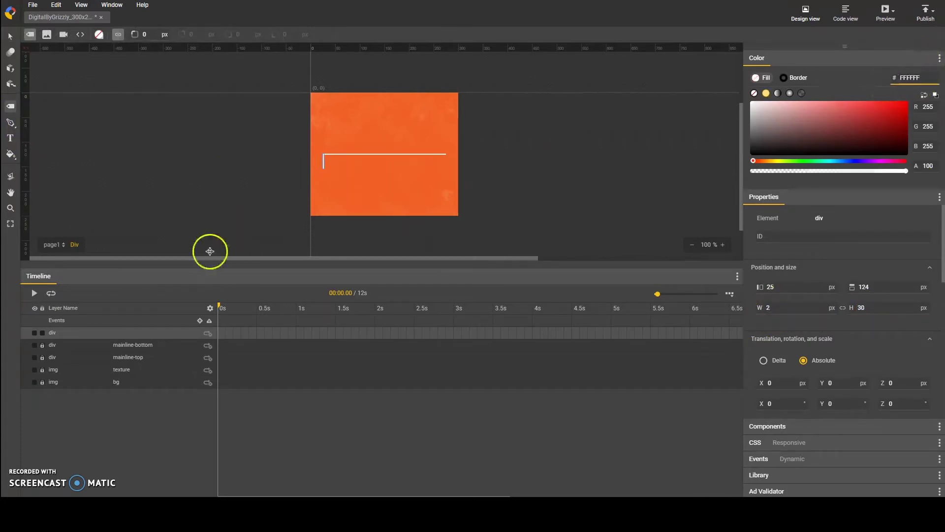
Step: Name the bar sideline-bottom-left and duplicate it as sideline-bottom-right
double_click(116, 333)
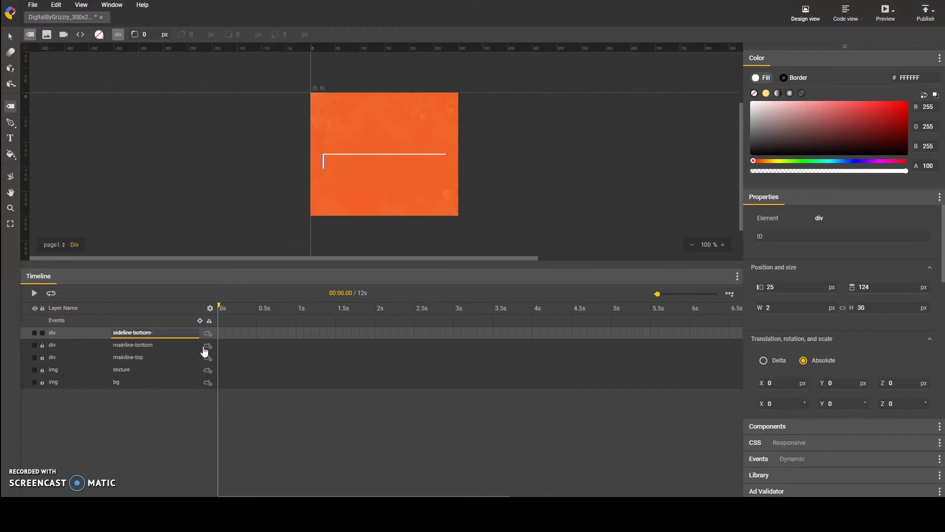
text(sideline-bottom-left)
key(Return)
key(ctrl+c)
key(ctrl+v)
double_click(170, 330)
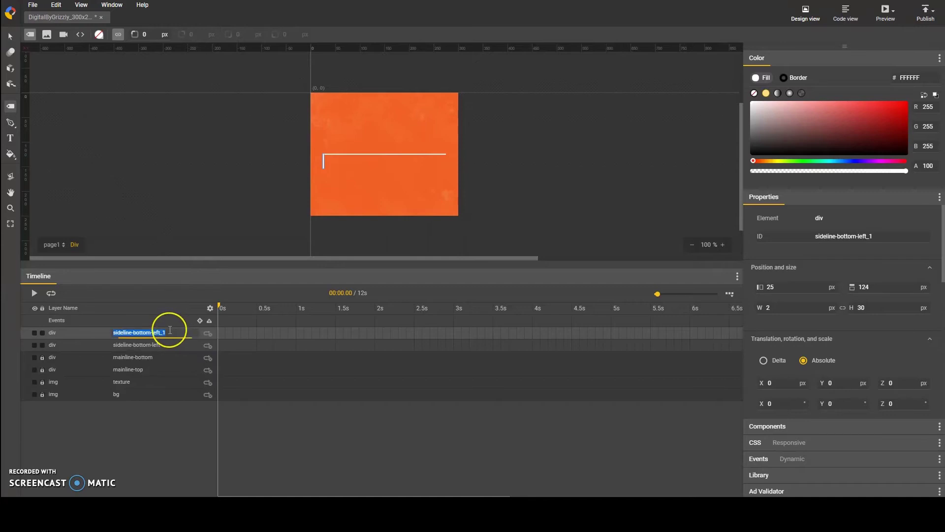
text(right)
key(Return)
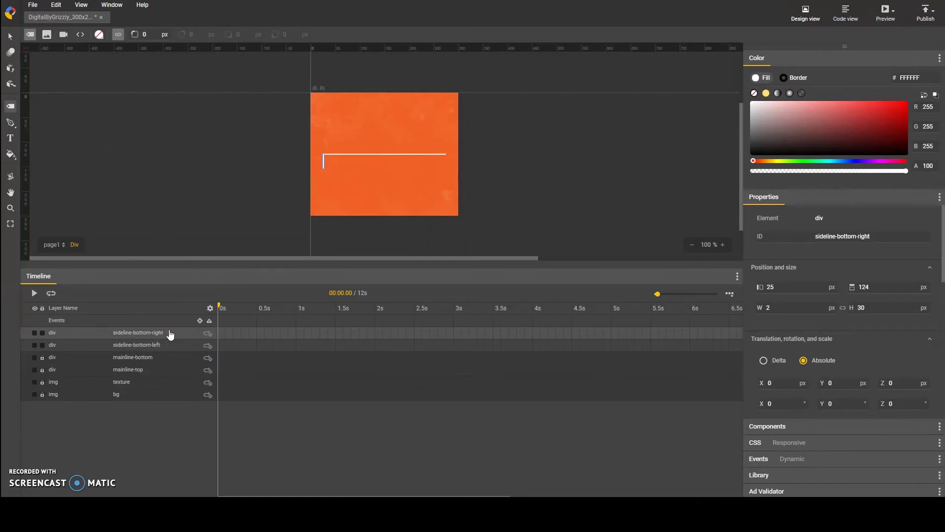
Step: Add two more duplicates named sideline-top-left and sideline-top-right
key(ctrl+c)
key(ctrl+v)
double_click(166, 333)
key(Right)
key(BackSpace)
key(BackSpace)
key(BackSpace)
key(BackSpace)
key(BackSpace)
key(BackSpace)
key(BackSpace)
key(BackSpace)
key(BackSpace)
key(BackSpace)
key(BackSpace)
key(BackSpace)
key(BackSpace)
key(BackSpace)
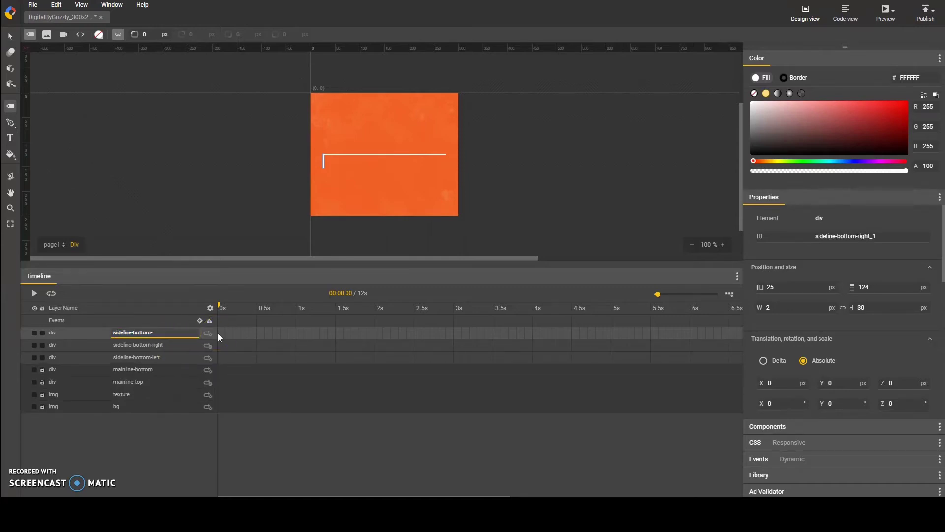
text(top-left)
key(Return)
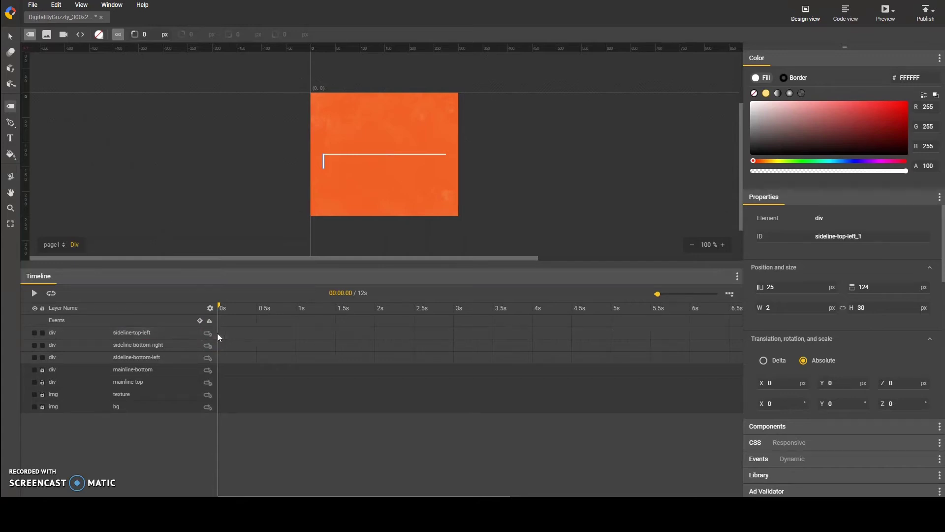
key(ctrl+d)
double_click(162, 330)
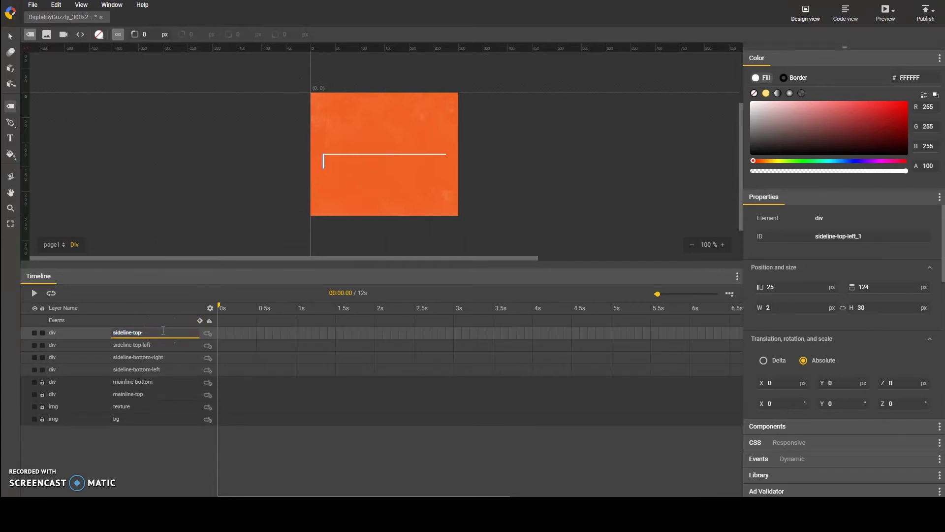
text(right)
key(Return)
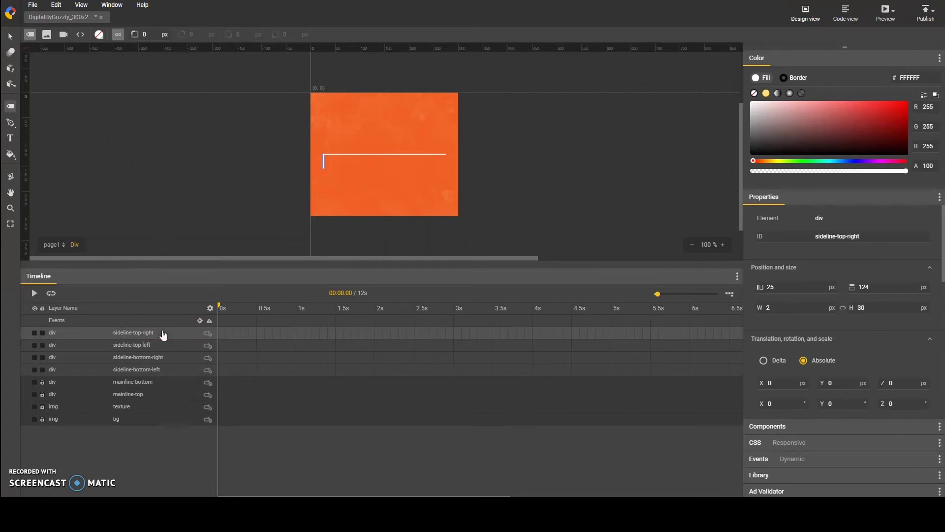
Step: Shift the two right-hand side lines right to x 275
ctrl+click(161, 359)
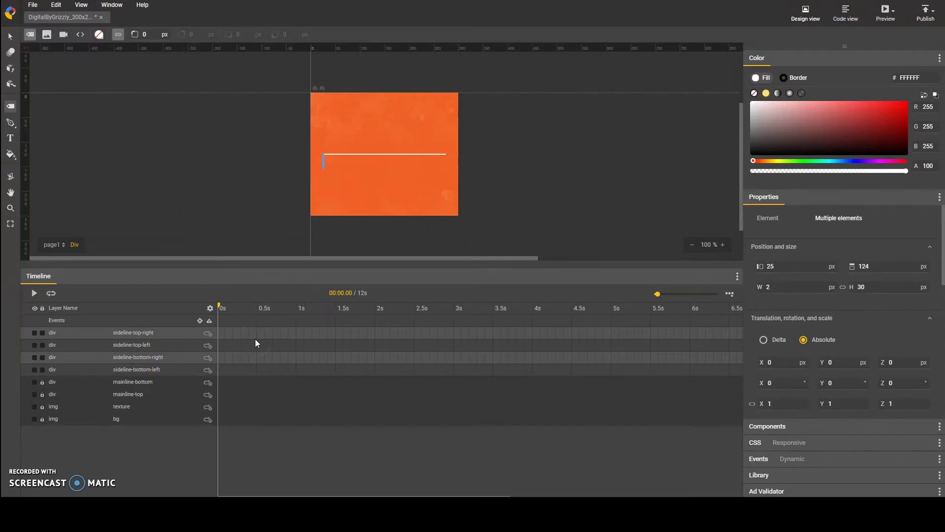
click(10, 36)
key(shift+Right)
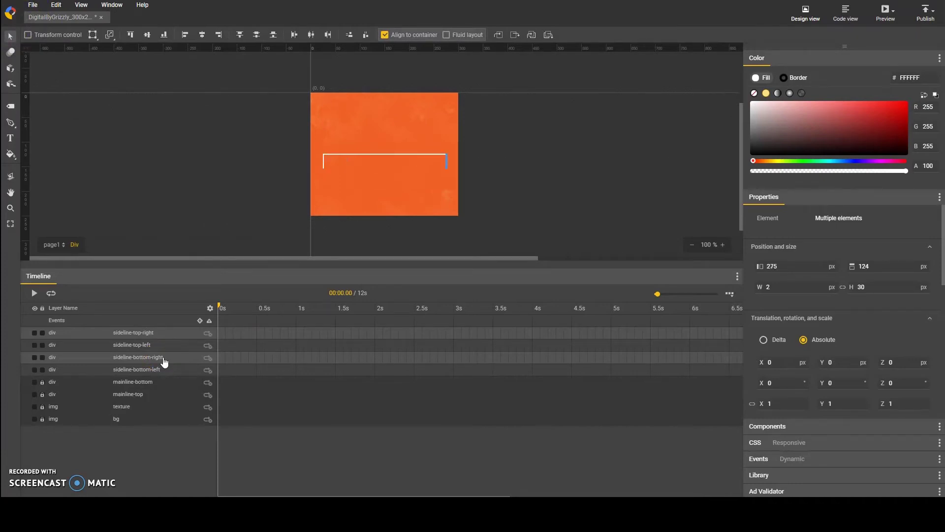
click(587, 191)
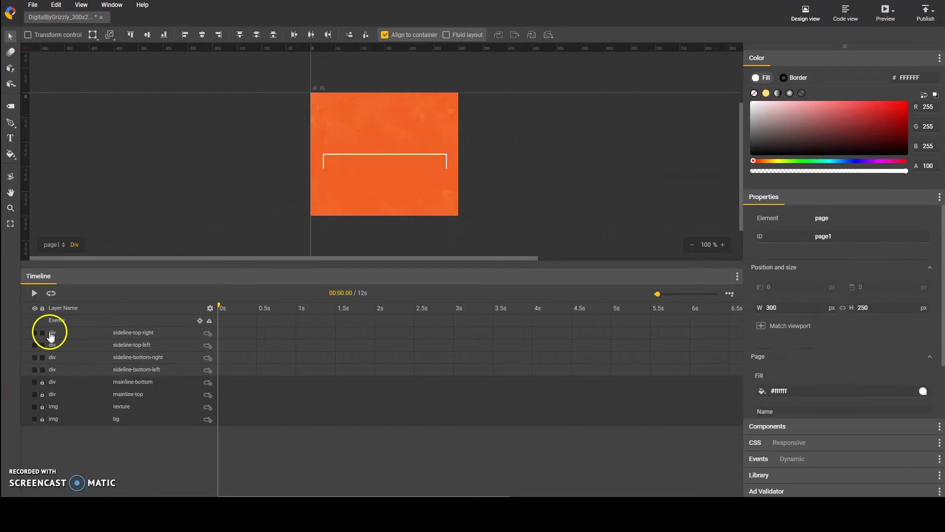
Step: Lock the side lines, unlock both main lines, and keyframe them at 0.5 s
click(43, 369)
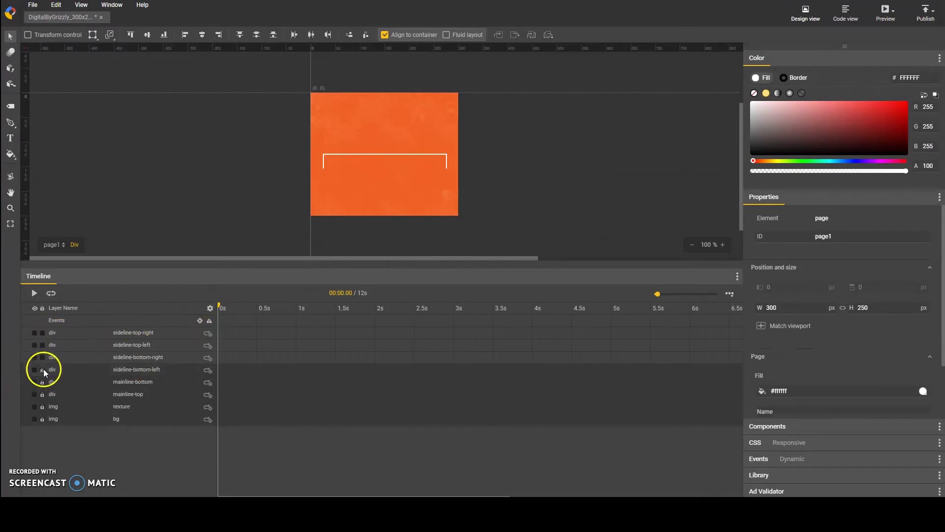
drag(44, 369, 42, 332)
click(43, 392)
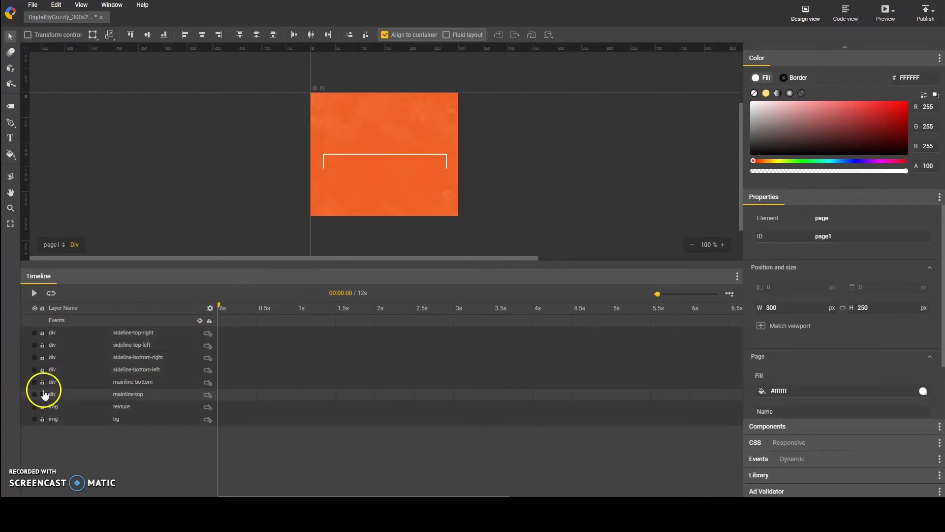
drag(43, 394, 42, 382)
click(257, 309)
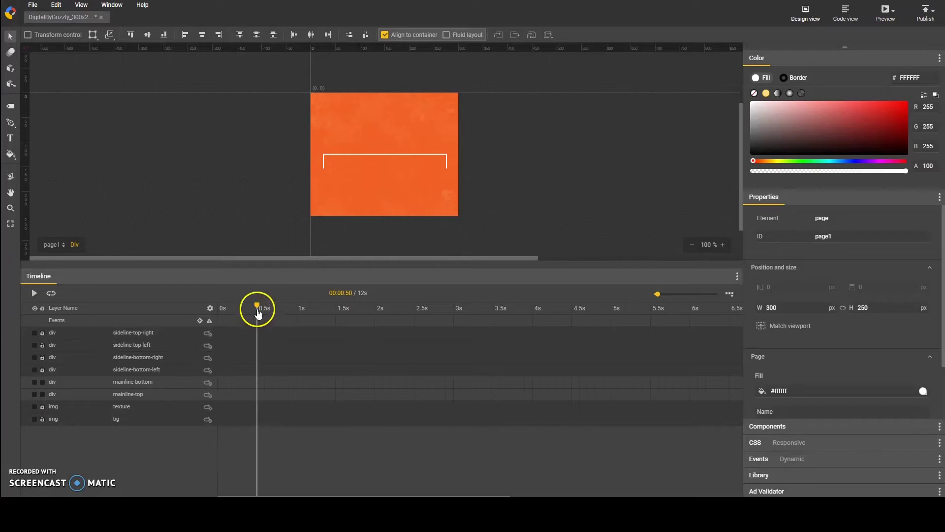
click(160, 395)
shift+click(160, 385)
key(F6)
Step: Set Y translation -50 on mainline-top and 60 on mainline-bottom at 0.5 s
click(257, 400)
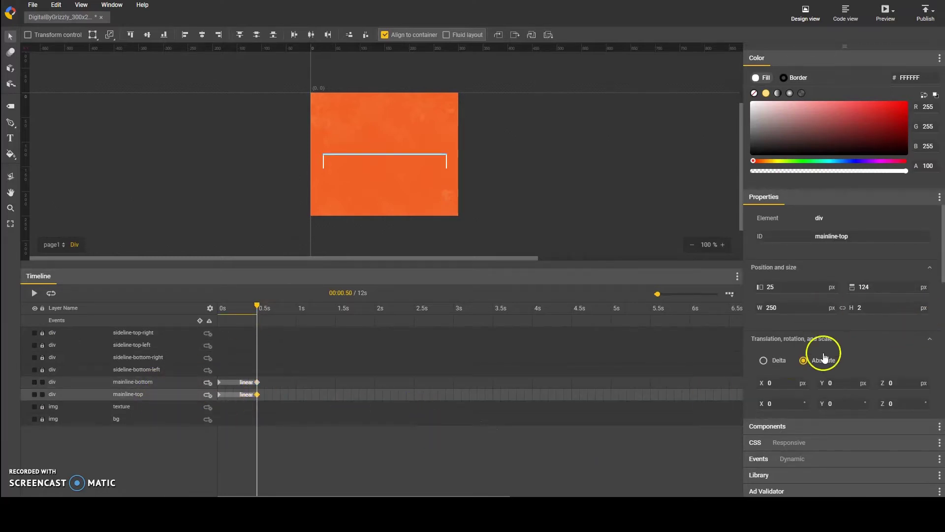
scroll(822, 354, down, 1)
click(838, 333)
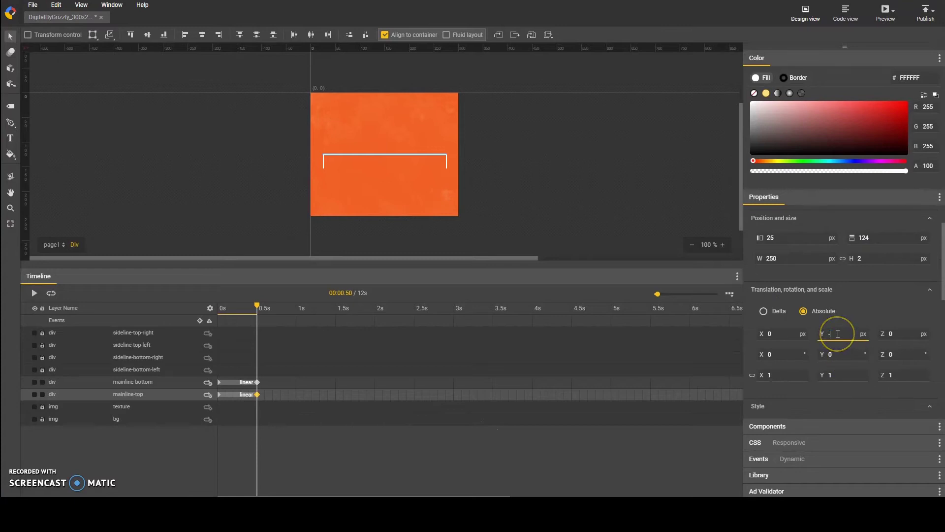
text(-50)
click(279, 382)
click(841, 329)
text(60)
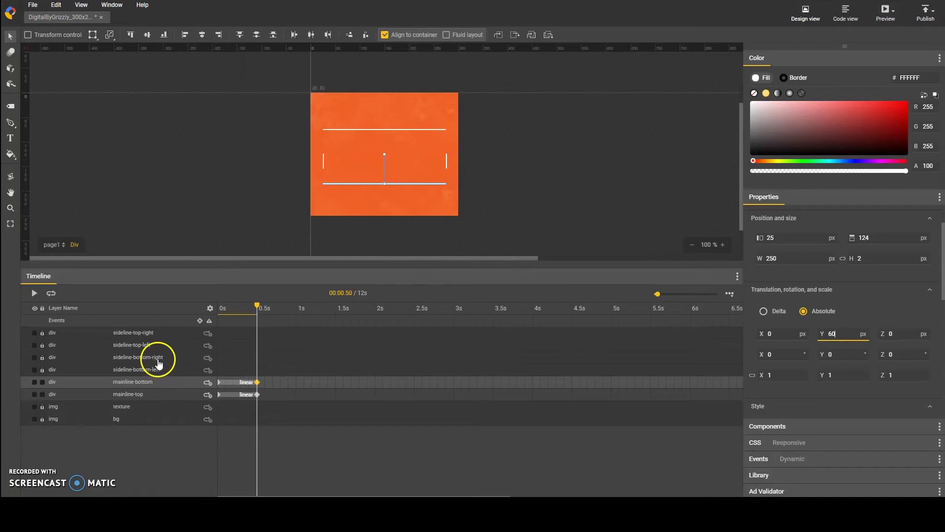
Step: Lock both main lines, then unlock the four side lines and check the bottom pair
click(42, 394)
click(42, 382)
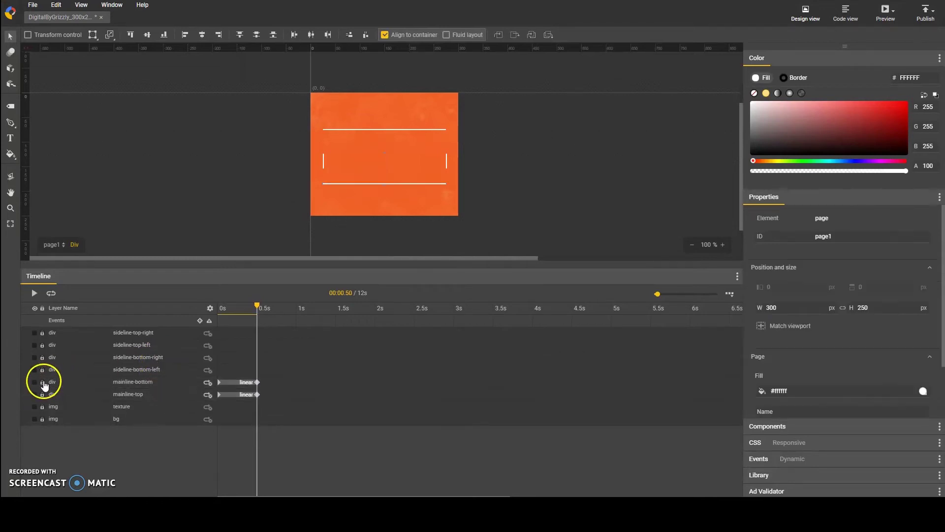
click(42, 333)
click(42, 357)
click(42, 346)
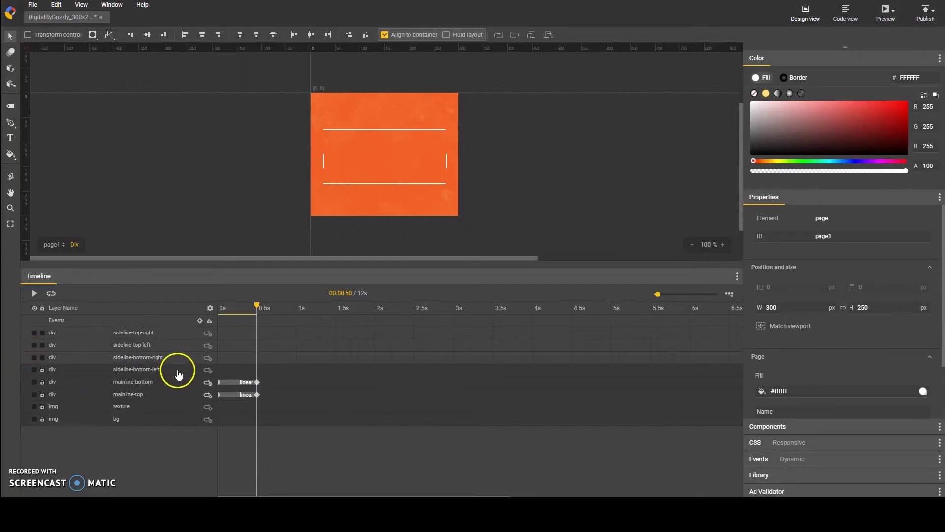
click(161, 358)
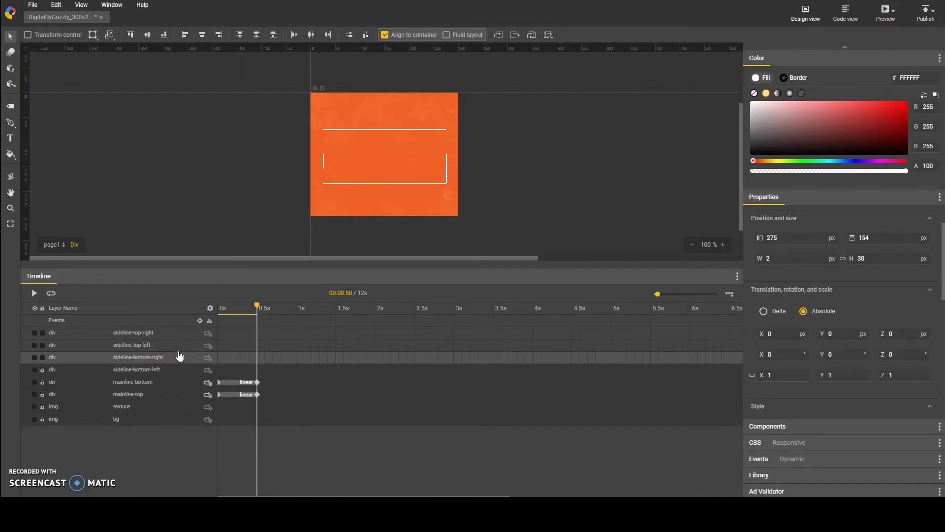
click(495, 199)
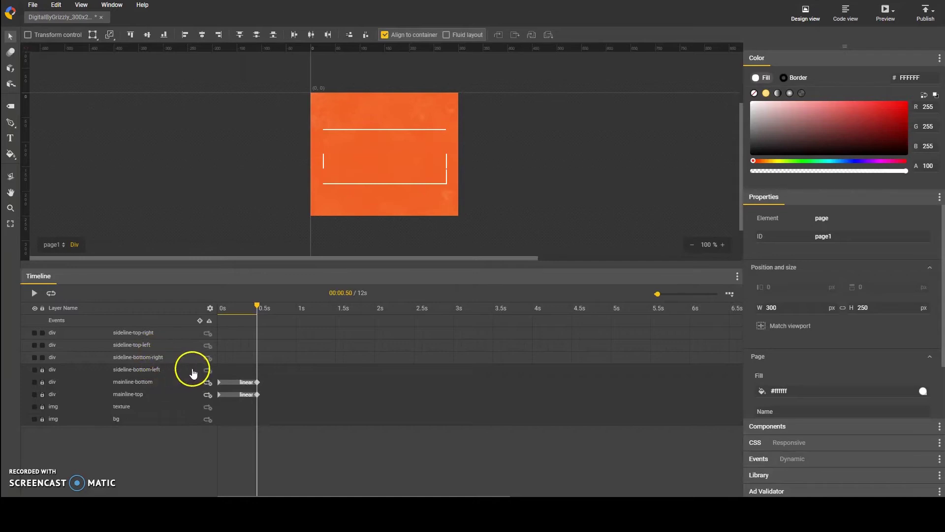
click(42, 369)
click(158, 376)
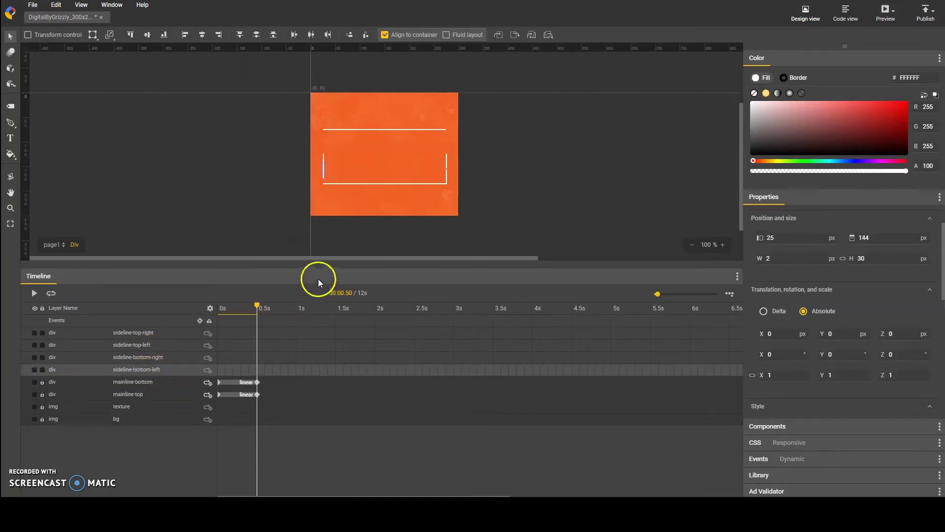
drag(336, 250, 344, 234)
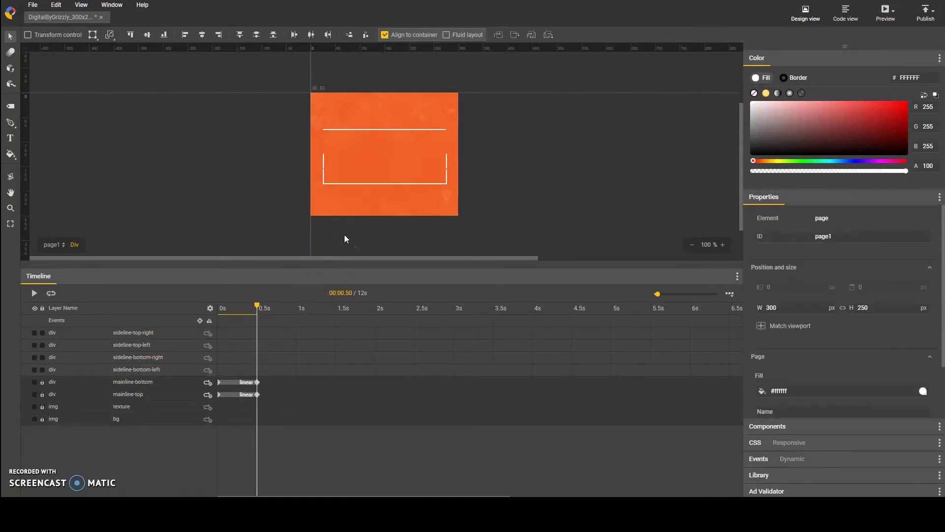
Step: Raise the top-left and top-right side lines 20 px to y 74
click(140, 350)
key(shift+Up)
key(shift+Up)
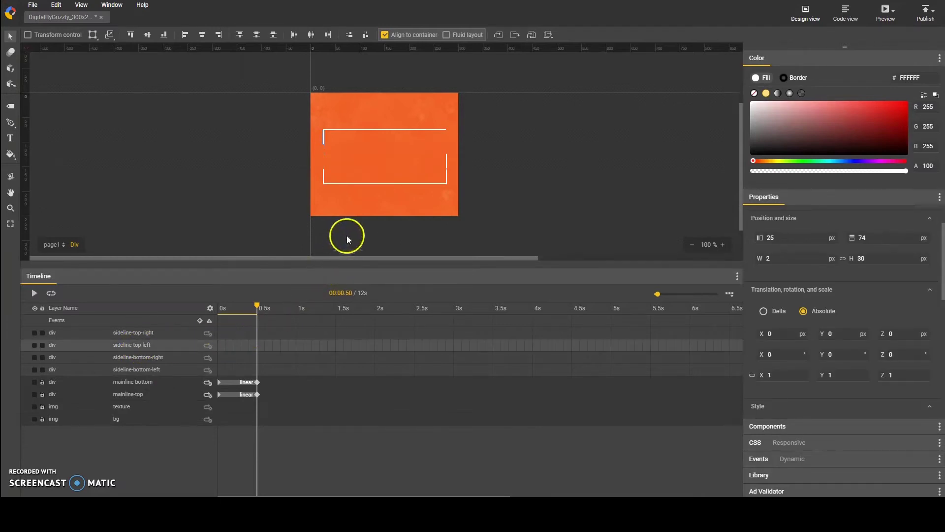
click(346, 236)
click(156, 333)
key(shift+Up)
key(shift+Up)
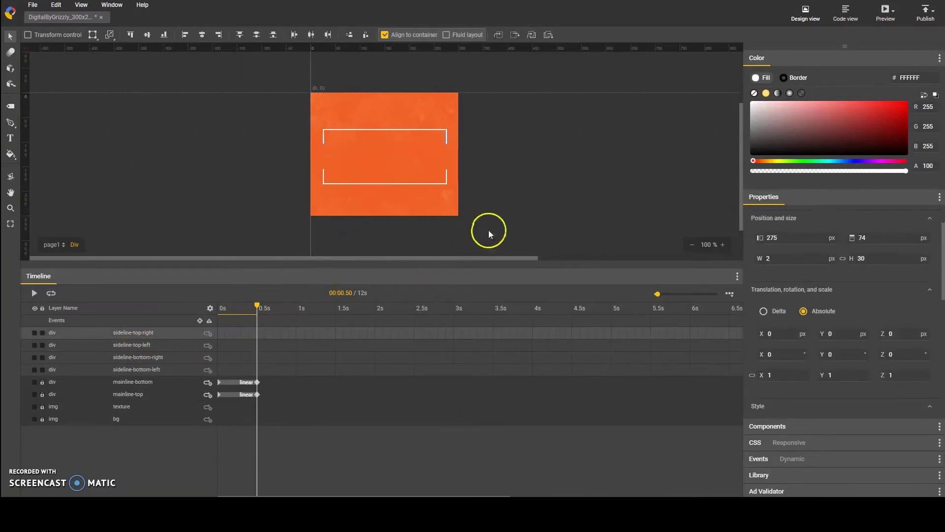
click(489, 231)
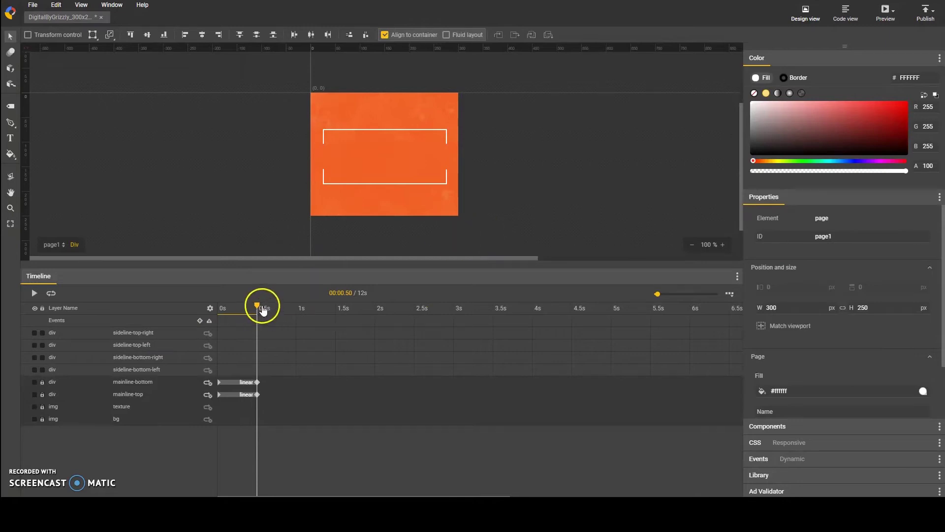
click(297, 374)
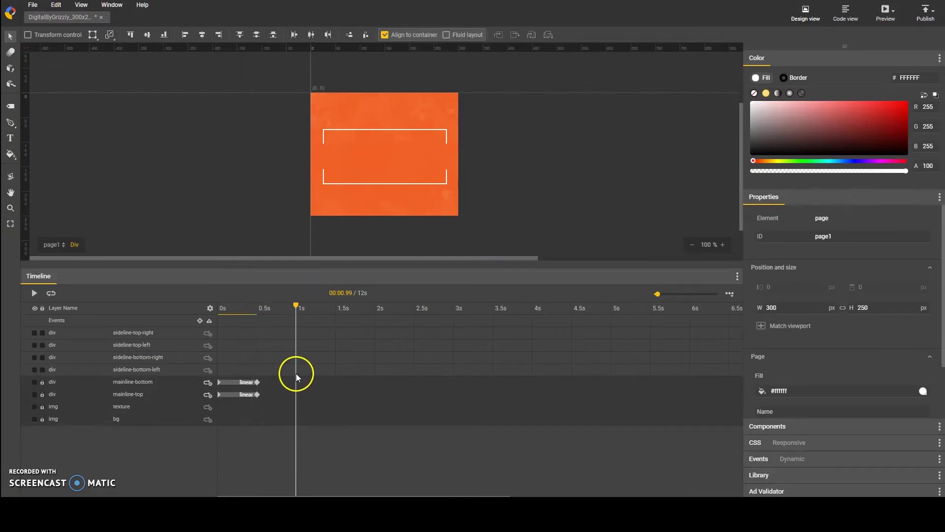
Step: Add keyframes on all four side lines at 1 s and at 0.5 s
shift+click(159, 336)
key(F6)
click(257, 385)
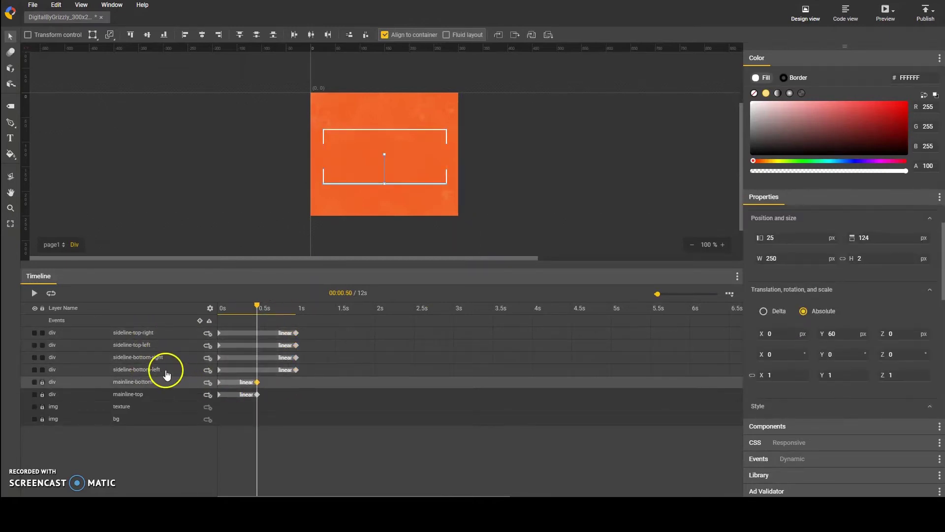
click(166, 371)
shift+click(164, 335)
key(F6)
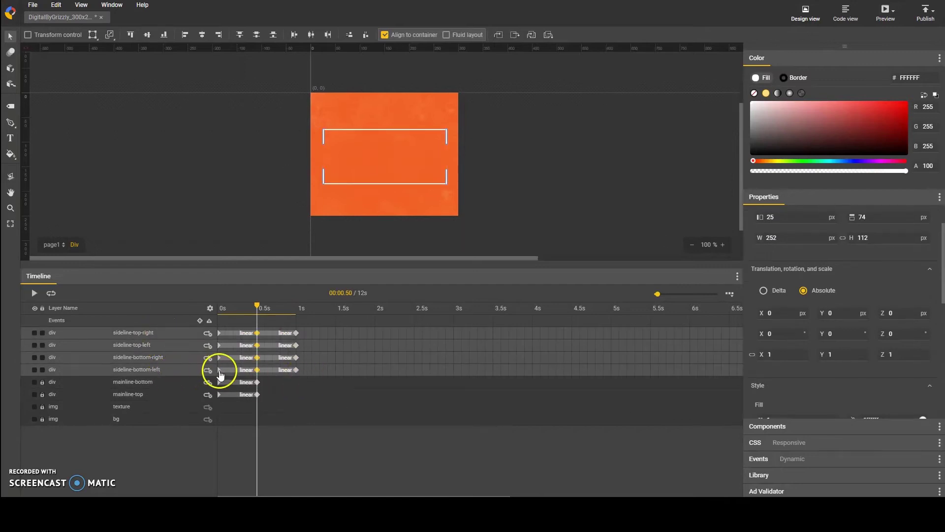
Step: Delete the four side lines' starting keyframes at 0 s
click(219, 383)
click(166, 370)
shift+click(158, 334)
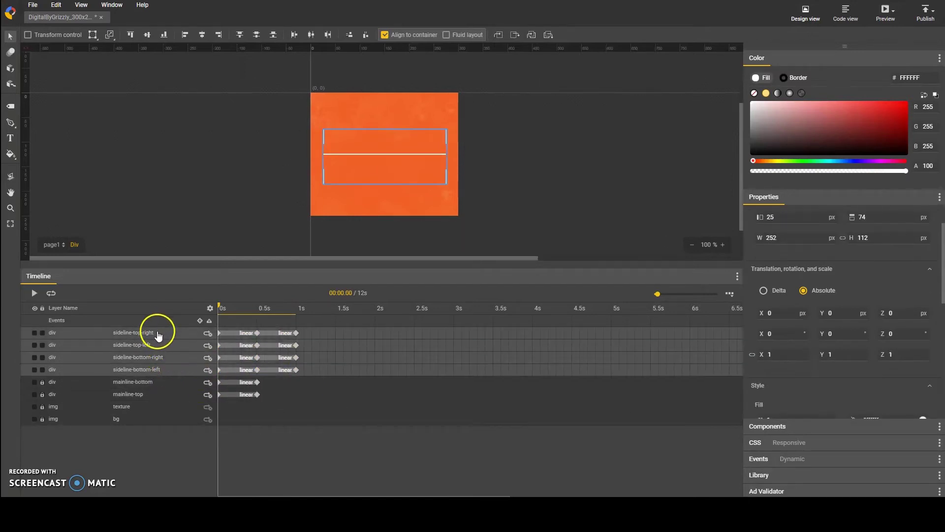
click(220, 334)
key(shift+F6)
click(219, 346)
key(shift+F6)
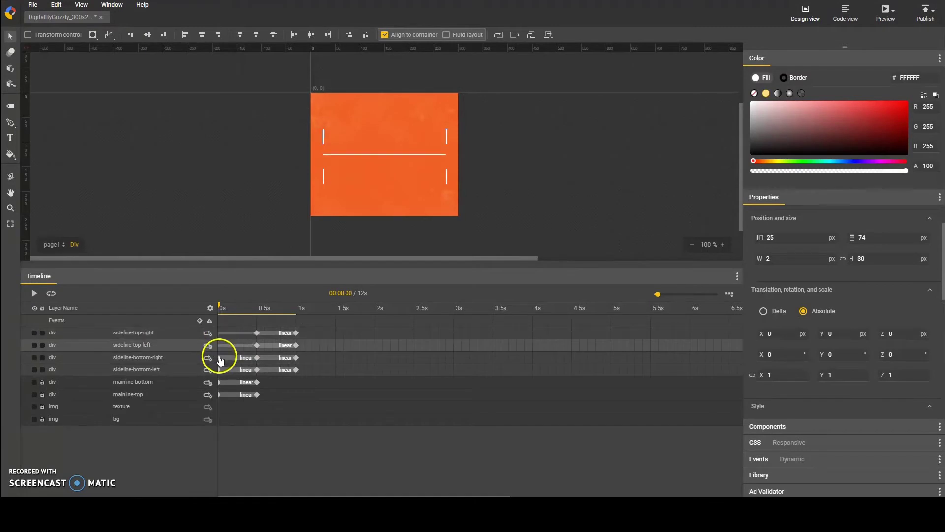
click(219, 358)
key(shift+F6)
click(219, 371)
key(Delete)
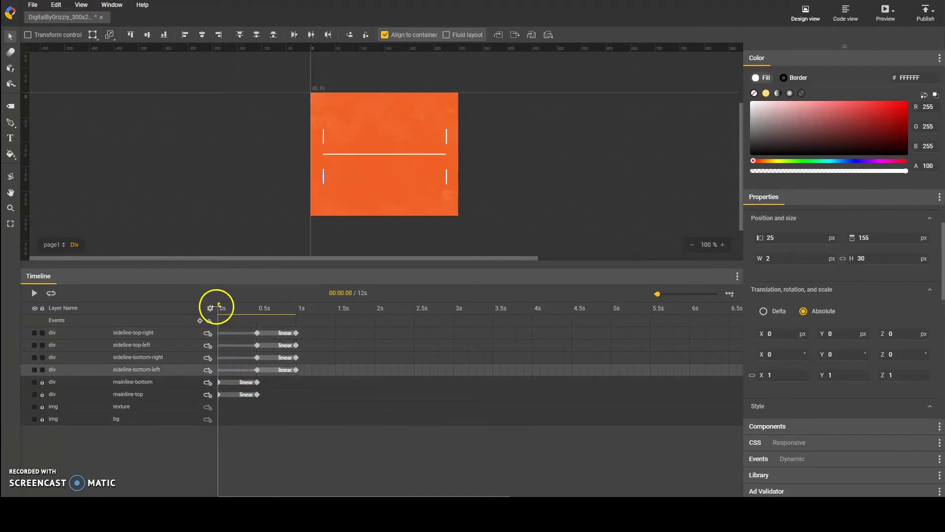
Step: Set Fill opacity to 0 on each bracket's 0.5 s keyframe
drag(219, 305, 258, 315)
click(398, 228)
click(258, 370)
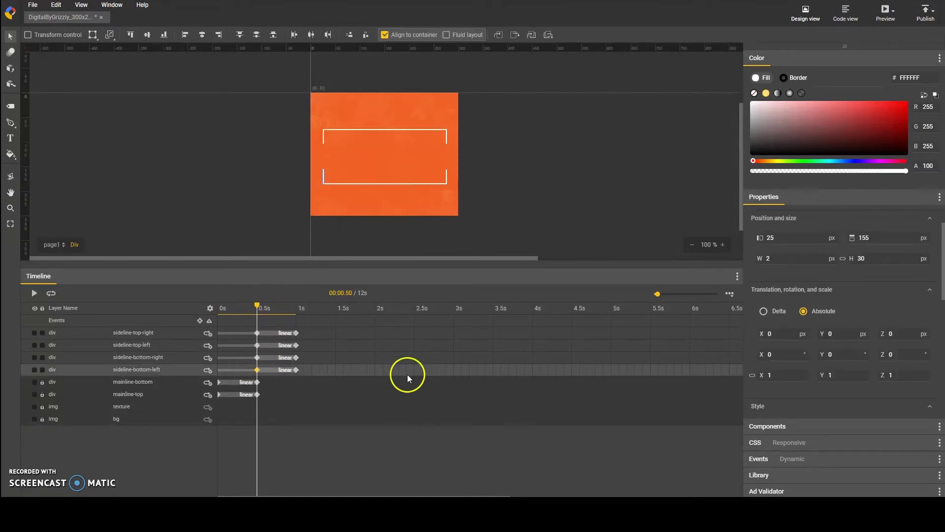
scroll(765, 348, down, 5)
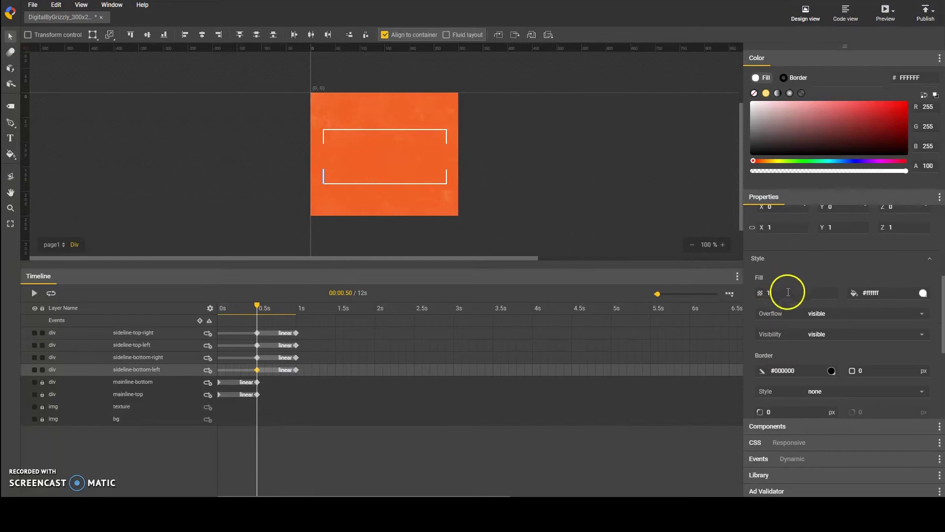
click(257, 358)
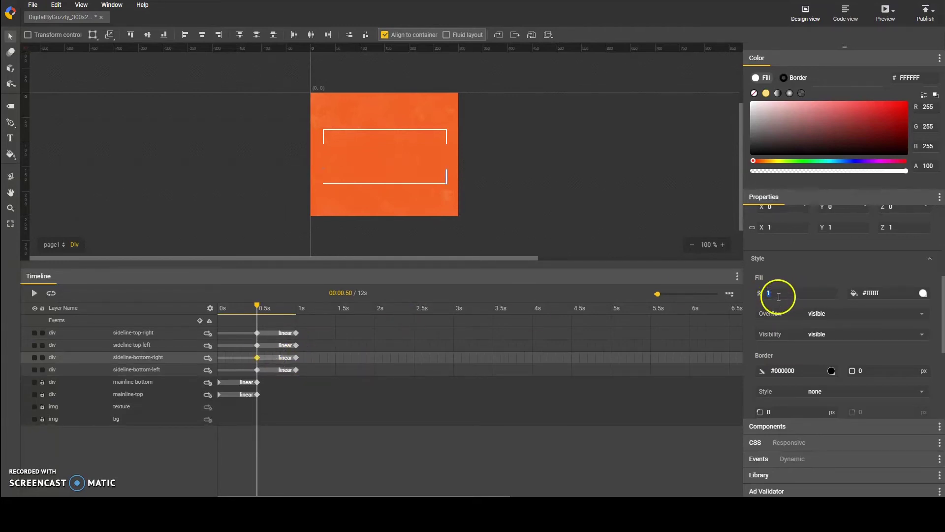
click(776, 295)
text(0)
click(257, 345)
click(789, 293)
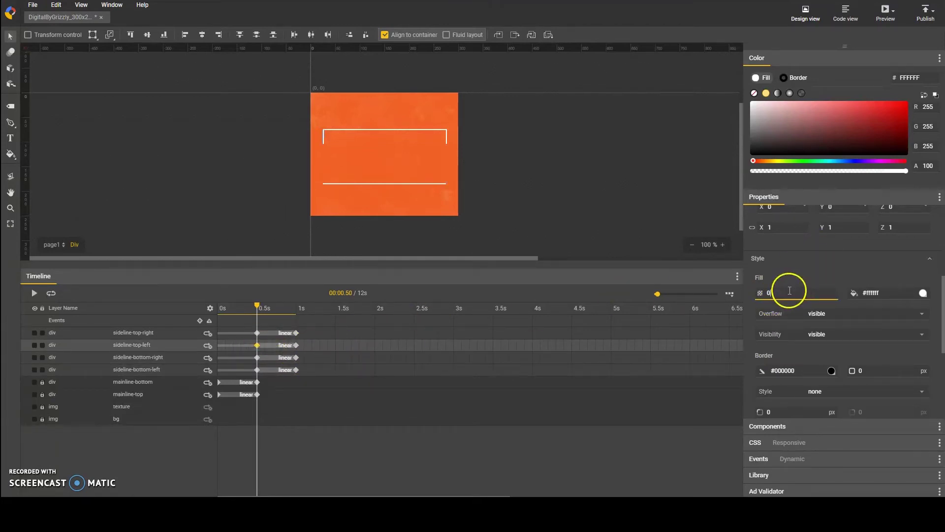
click(257, 332)
click(789, 291)
text(0)
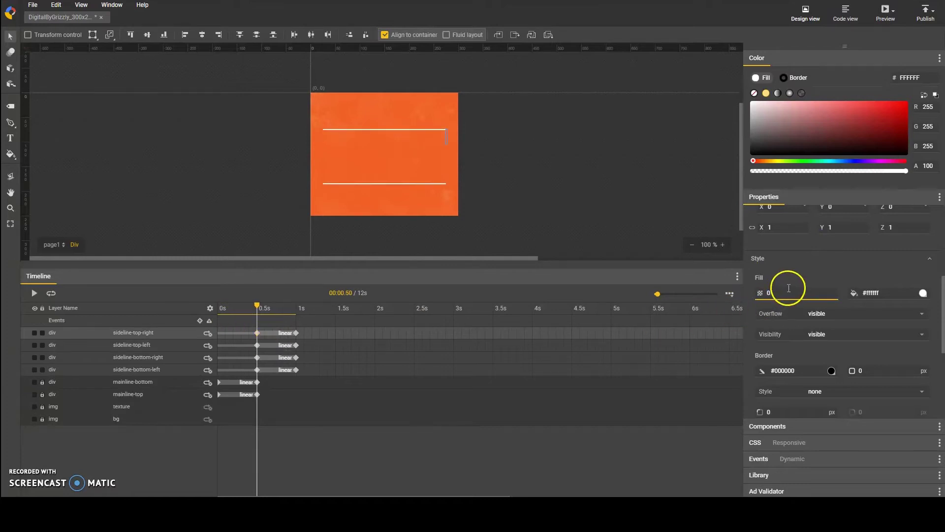
Step: Set each bracket's 1 s keyframe opacity to 1 and play the fade-in preview
click(296, 334)
click(785, 292)
text(1)
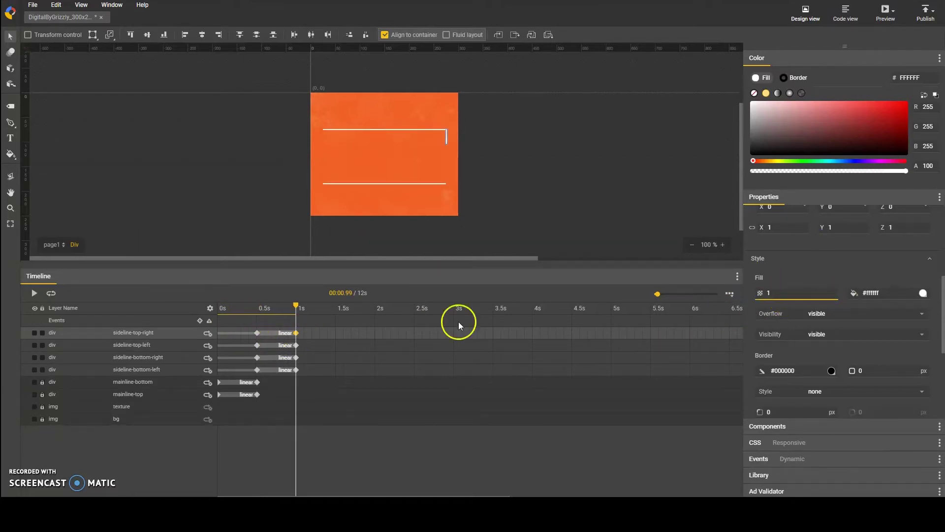
click(297, 345)
click(793, 292)
text(1)
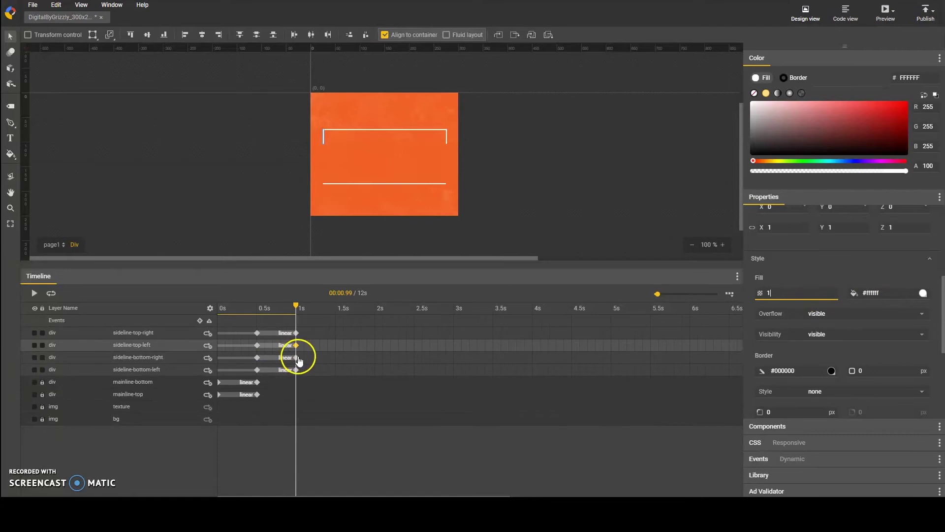
click(297, 357)
click(799, 291)
text(1)
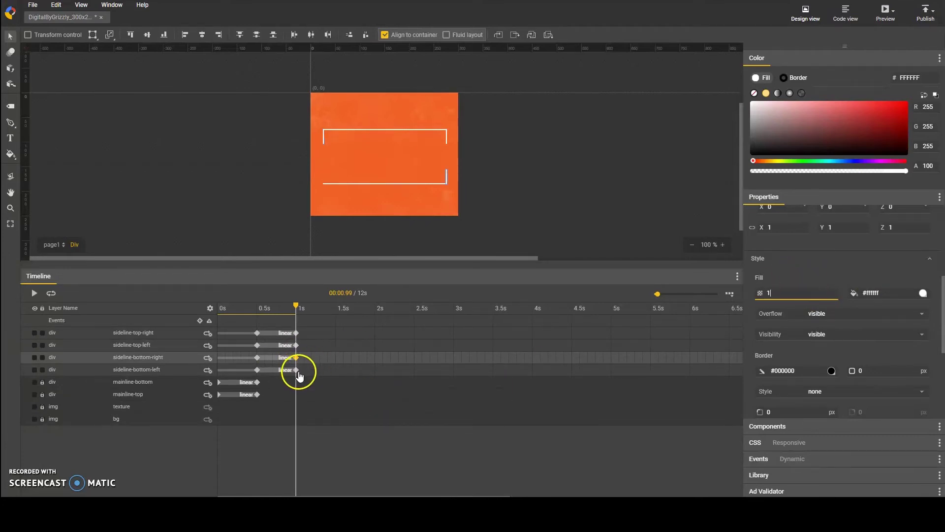
click(297, 372)
click(789, 292)
click(34, 293)
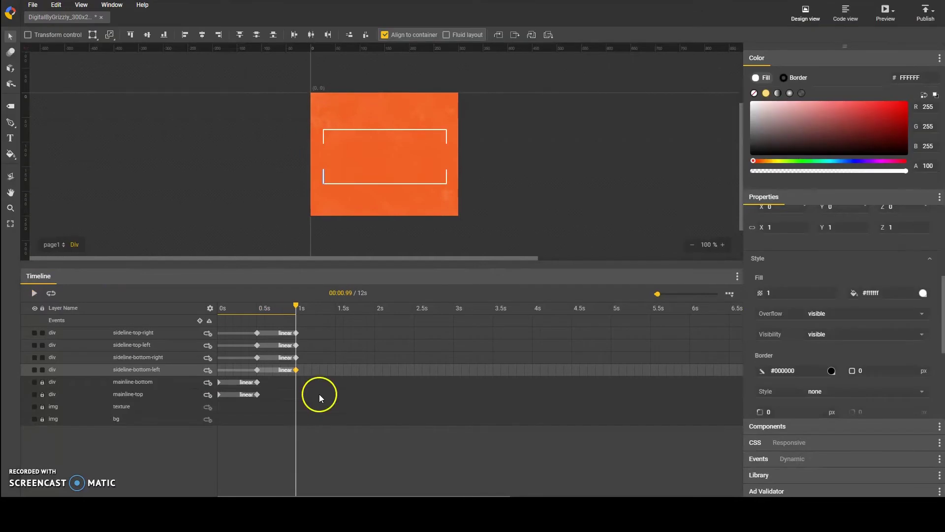
click(33, 5)
Step: Save the banner, then draw a 48 x 2 div filled #FFFFFF near the top-left
click(66, 111)
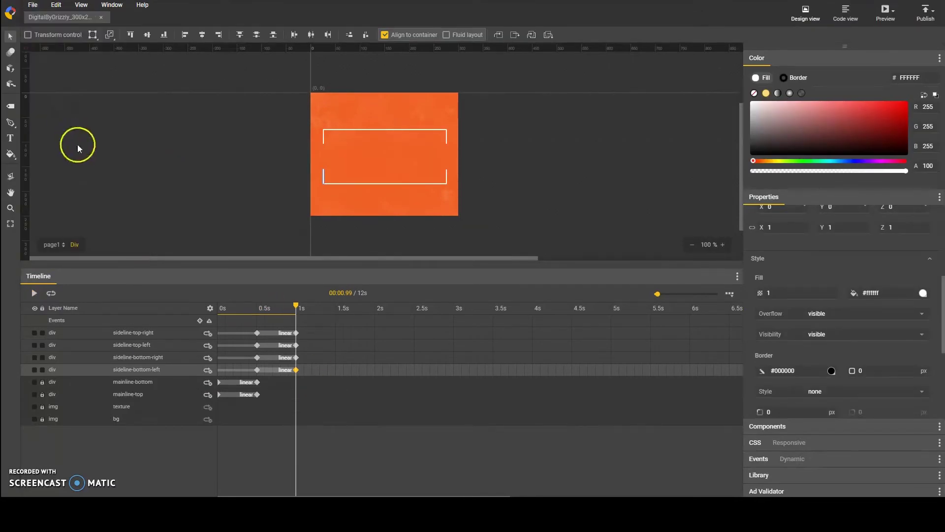
click(11, 107)
drag(324, 109, 362, 114)
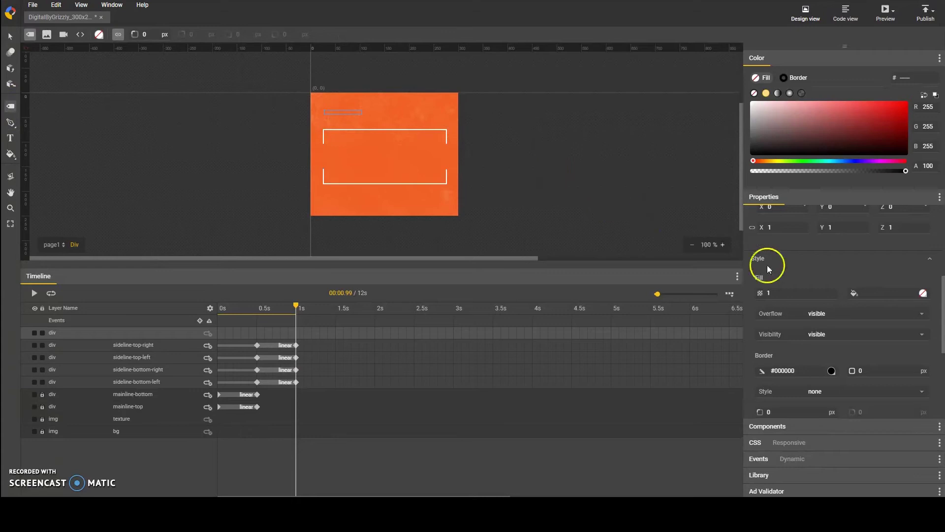
scroll(817, 283, up, 5)
click(781, 253)
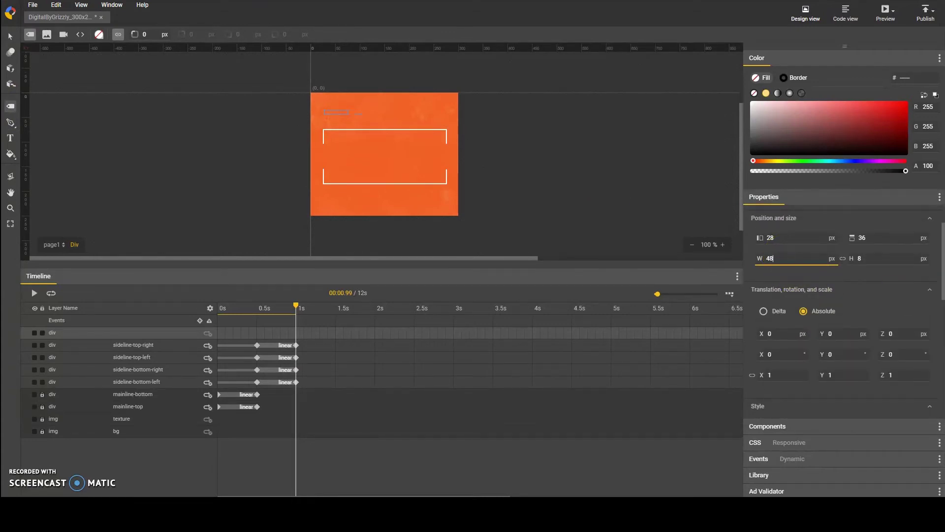
key(Tab)
text(2)
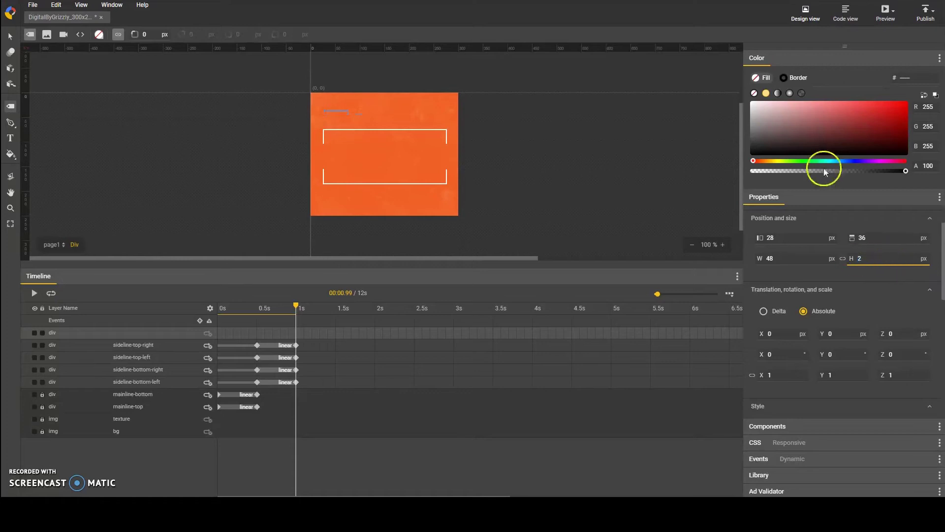
click(904, 82)
text(fffff)
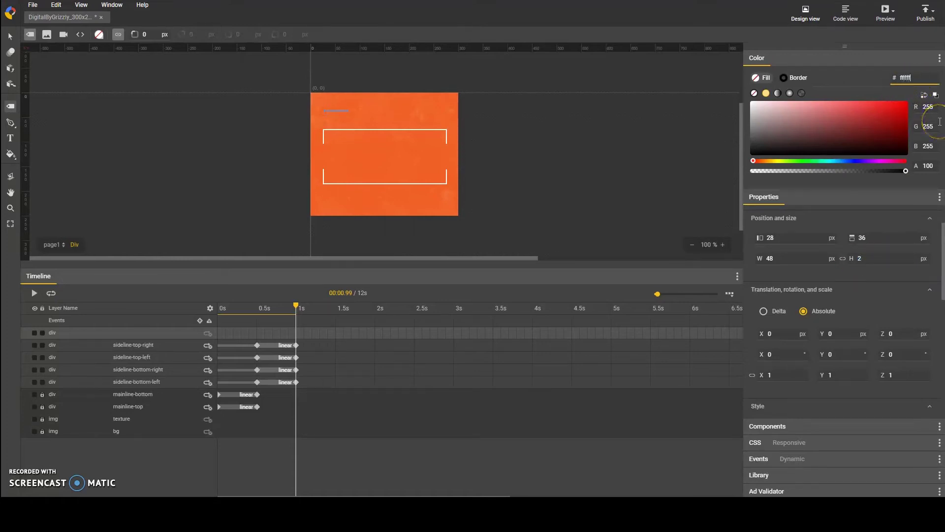
text(f)
key(Return)
Step: Name the line second-line-left, duplicate it, and name the copy second-line-right
double_click(166, 334)
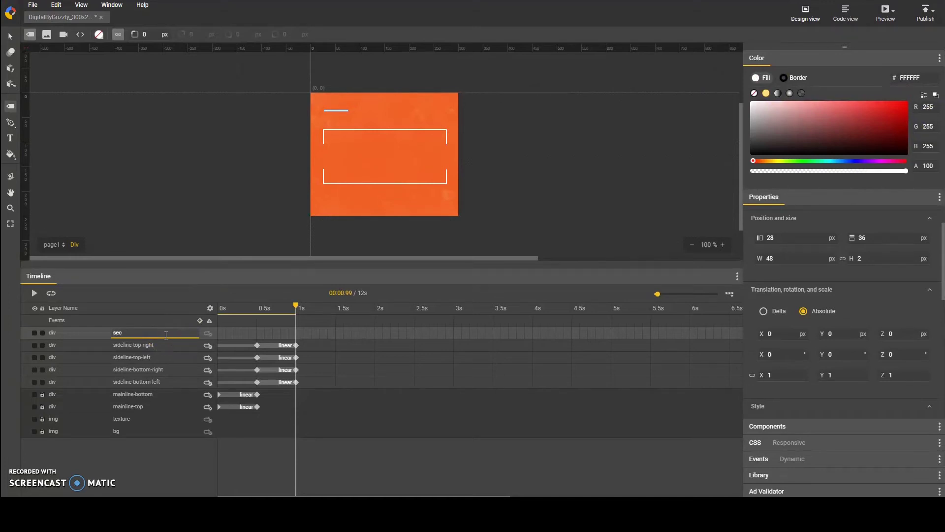
text(second-line-left)
key(Return)
key(ctrl+c)
key(ctrl+v)
double_click(156, 332)
click(157, 331)
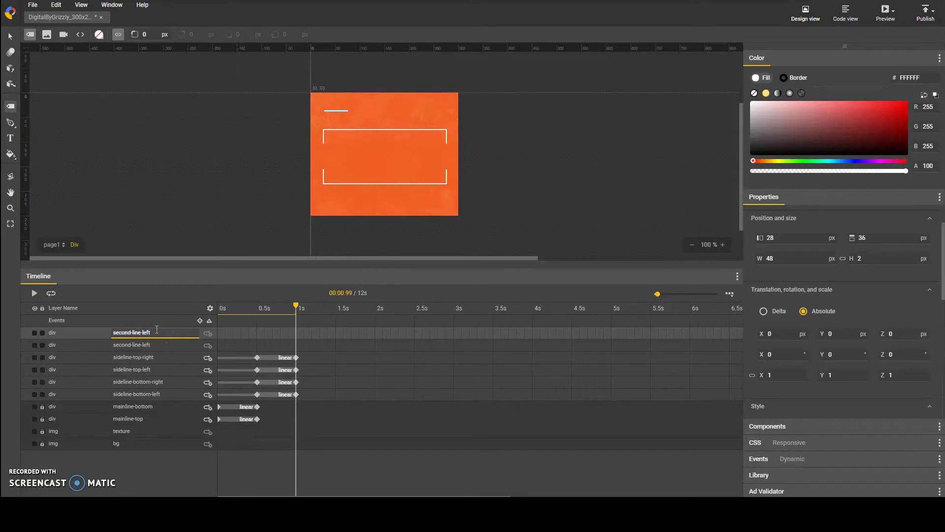
key(Return)
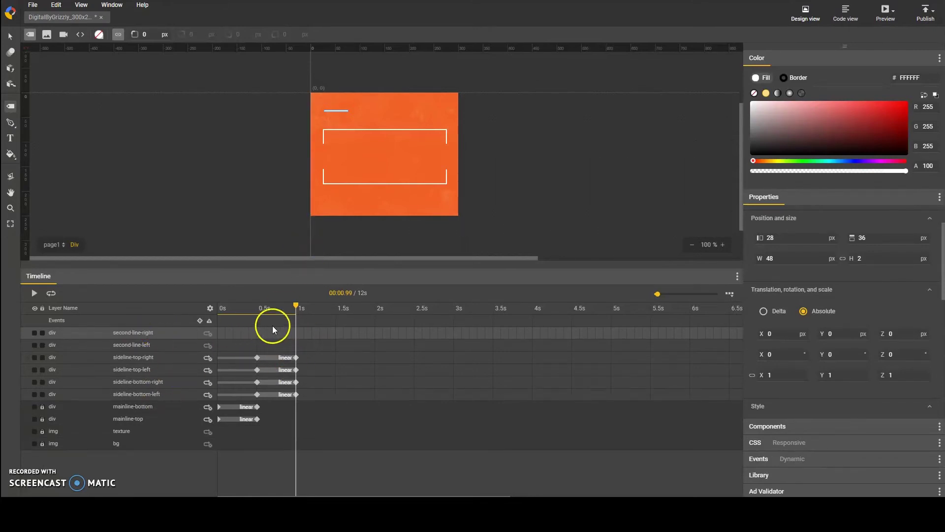
click(156, 348)
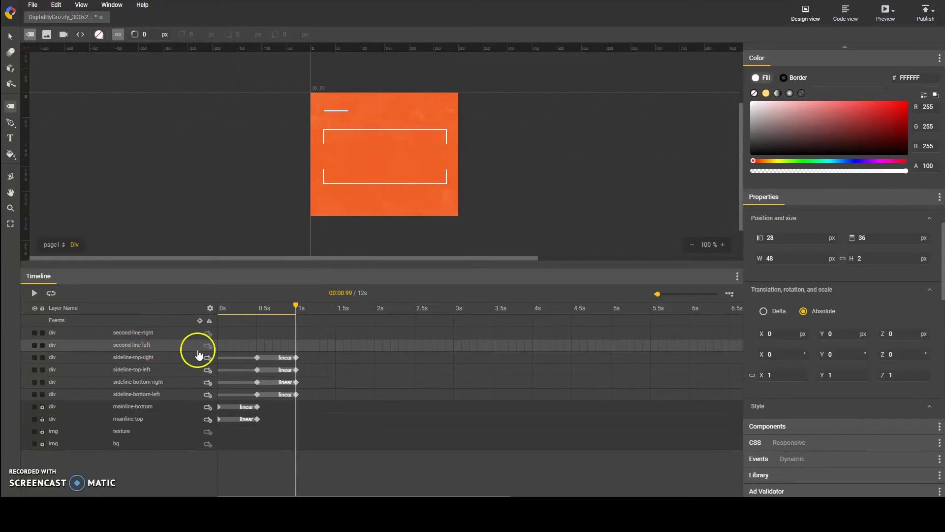
click(11, 36)
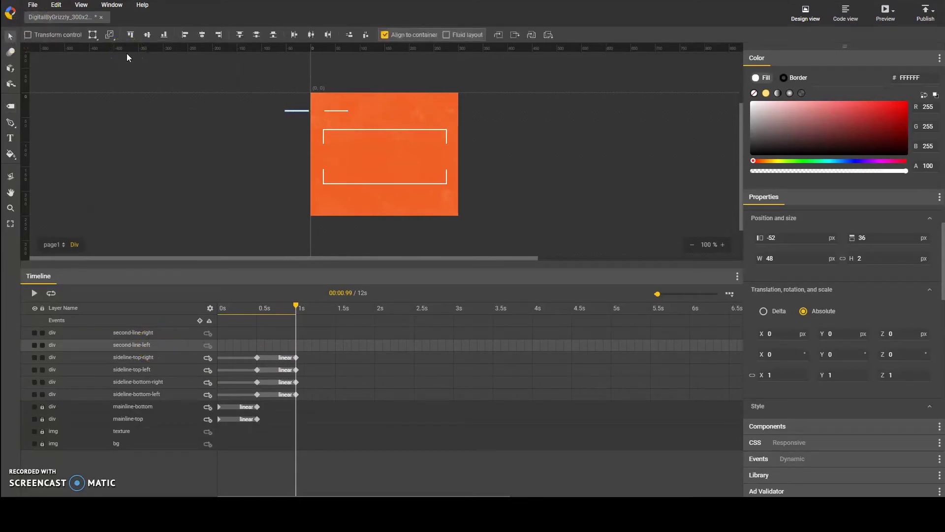
Step: Add keyframes at 1.5 s on both second-line layers
click(148, 334)
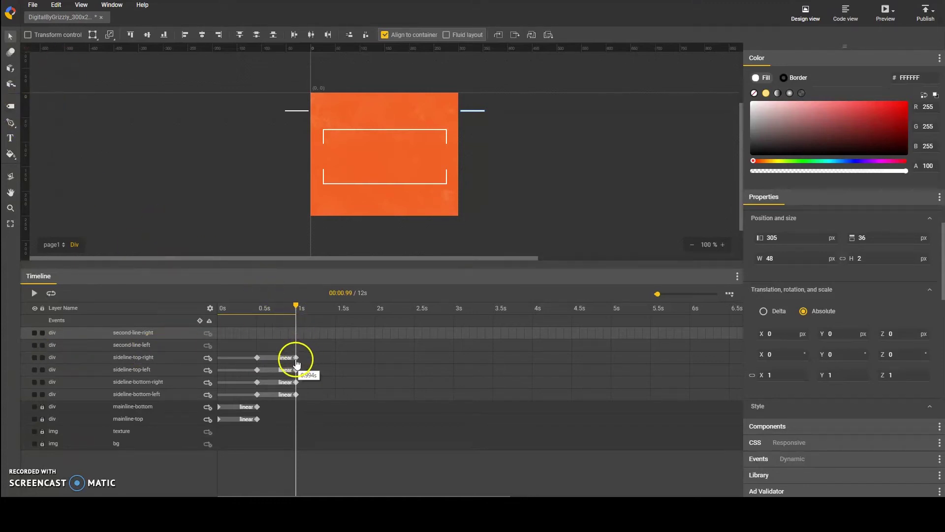
mouse_move(297, 309)
mouse_down()
mouse_move(176, 318)
mouse_move(294, 322)
mouse_up()
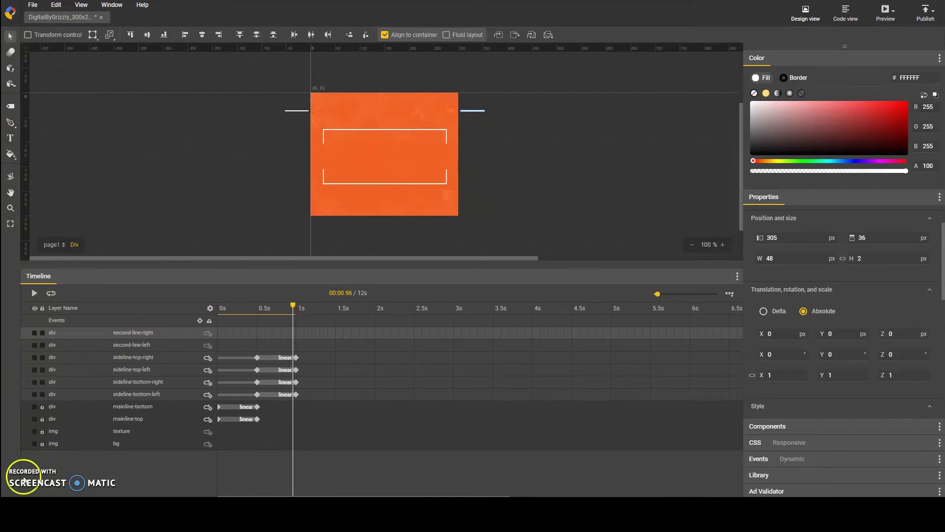
click(296, 358)
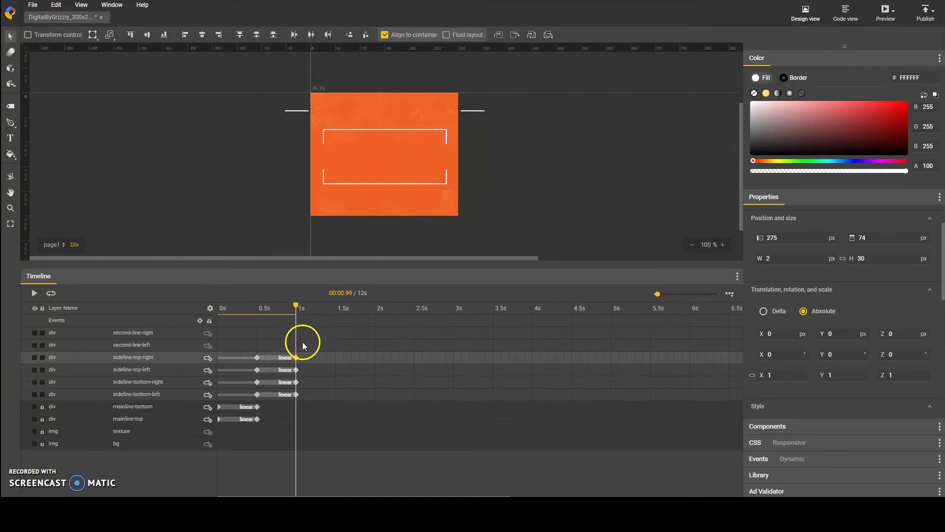
click(336, 352)
click(182, 338)
key(F6)
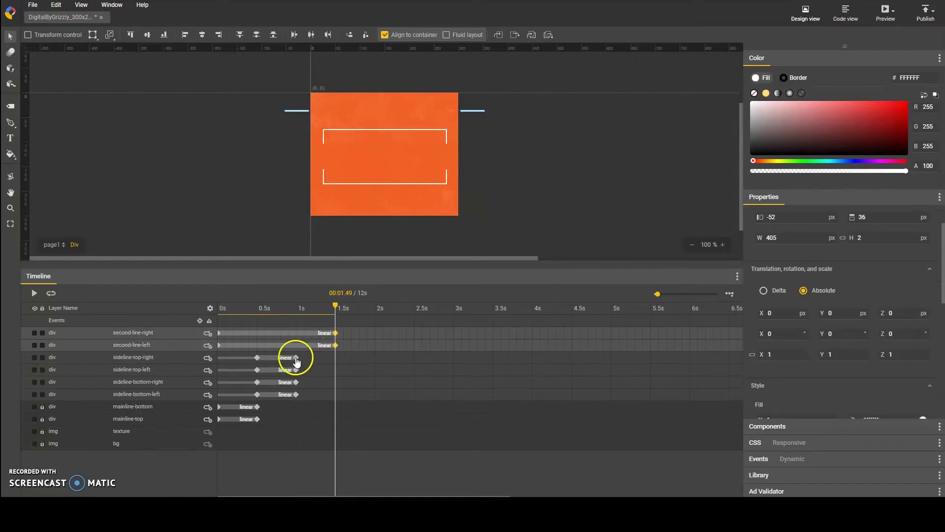
Step: Add 1 s keyframes to both lines and remove their 0 s starting keyframes
click(297, 357)
click(164, 345)
shift+click(168, 333)
key(F6)
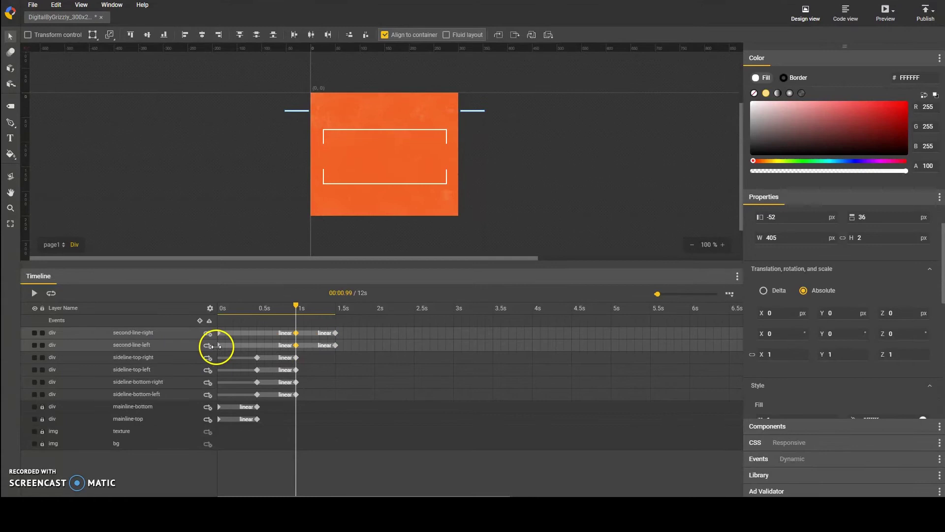
click(220, 346)
key(shift+F6)
click(220, 334)
key(shift+F6)
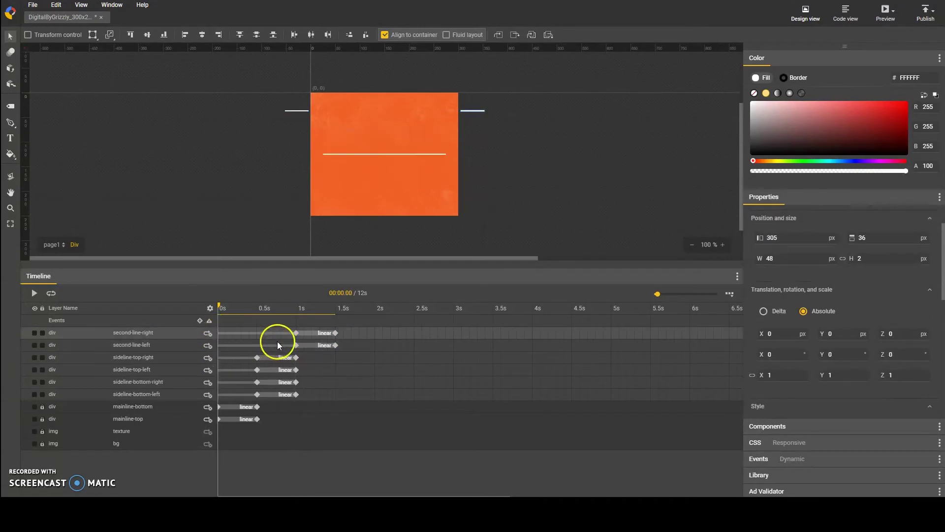
click(336, 335)
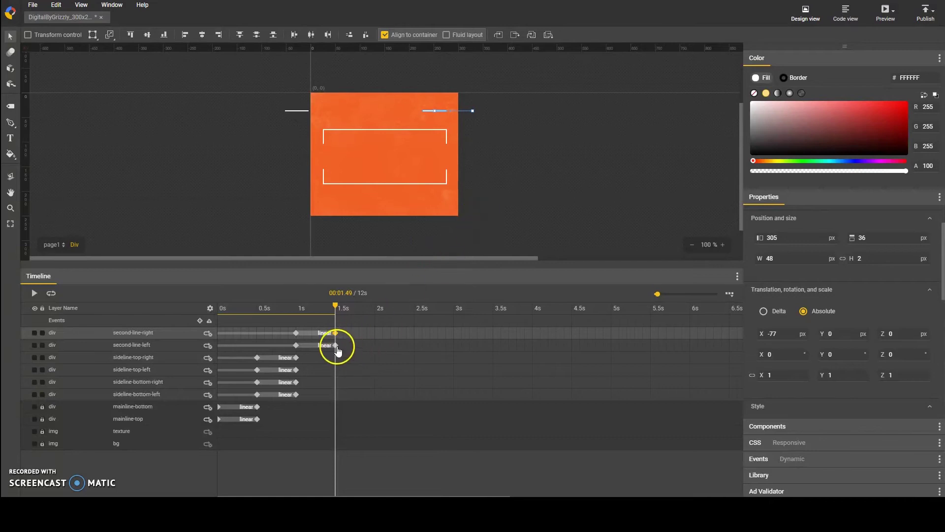
click(336, 346)
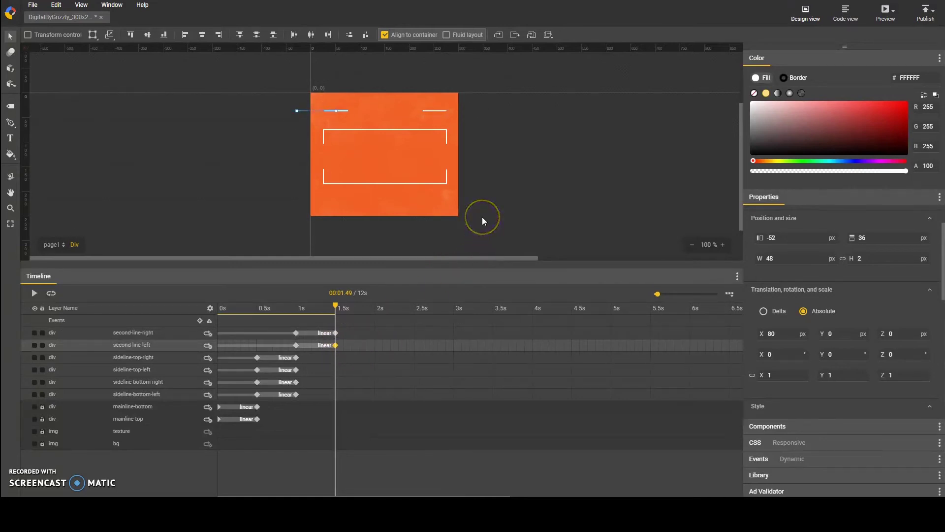
Step: Rewind to the start and play the animation to preview the lines sliding in
click(482, 217)
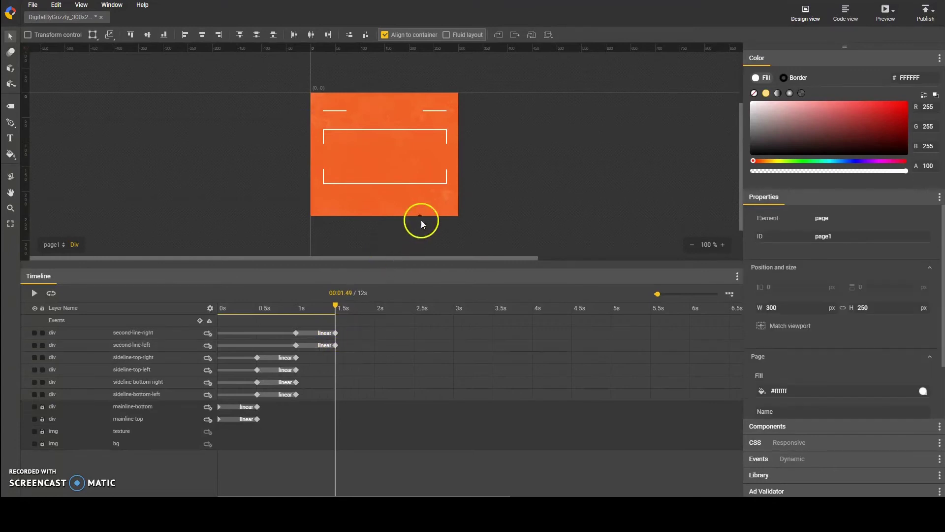
drag(335, 308, 19, 286)
click(34, 294)
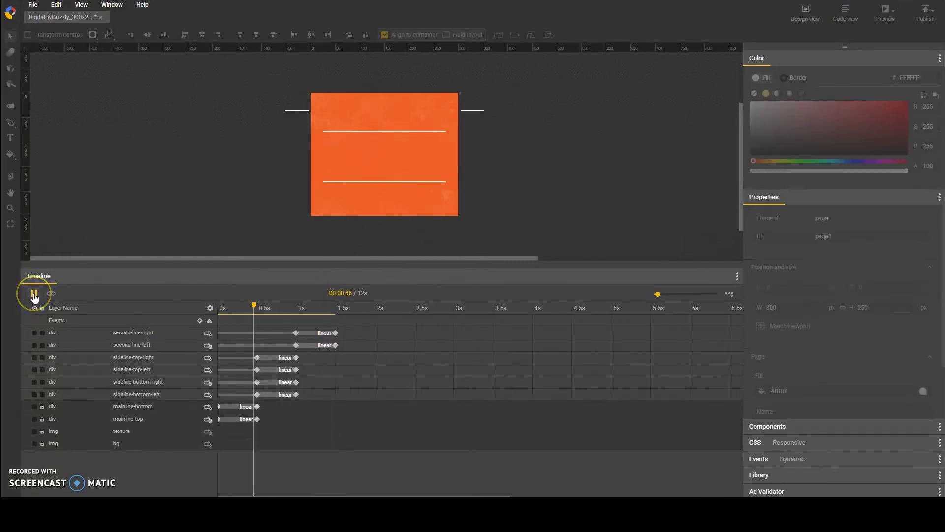
click(34, 294)
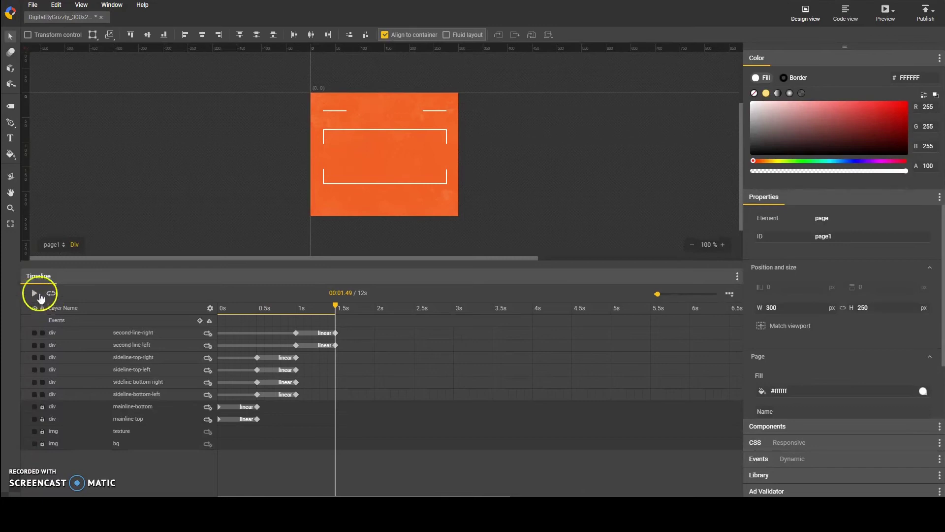
Step: Draw a borderless 10 x 10 circle on the top-left frame line
click(12, 125)
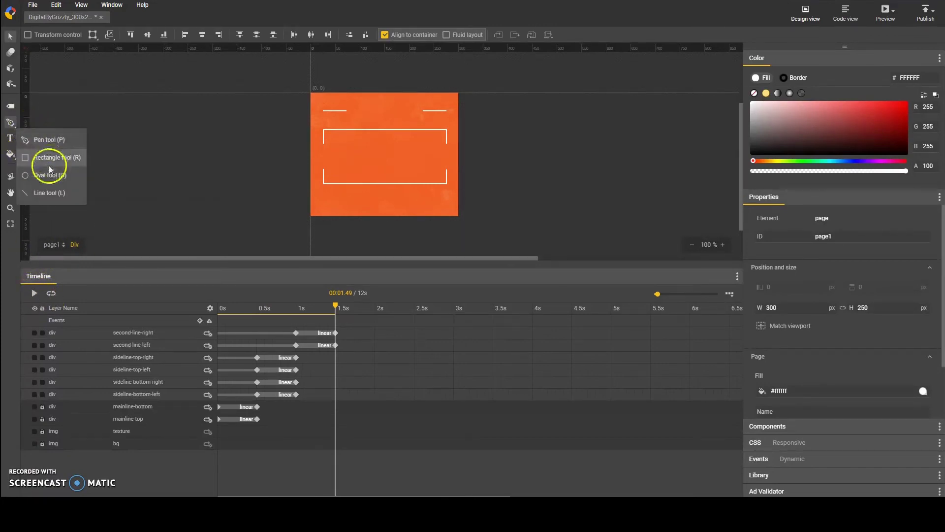
click(49, 176)
drag(346, 110, 358, 122)
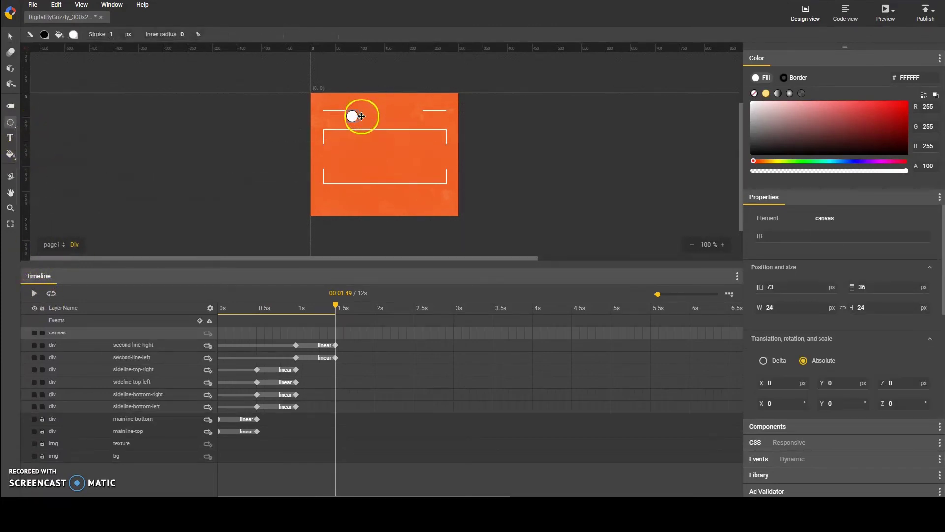
click(793, 79)
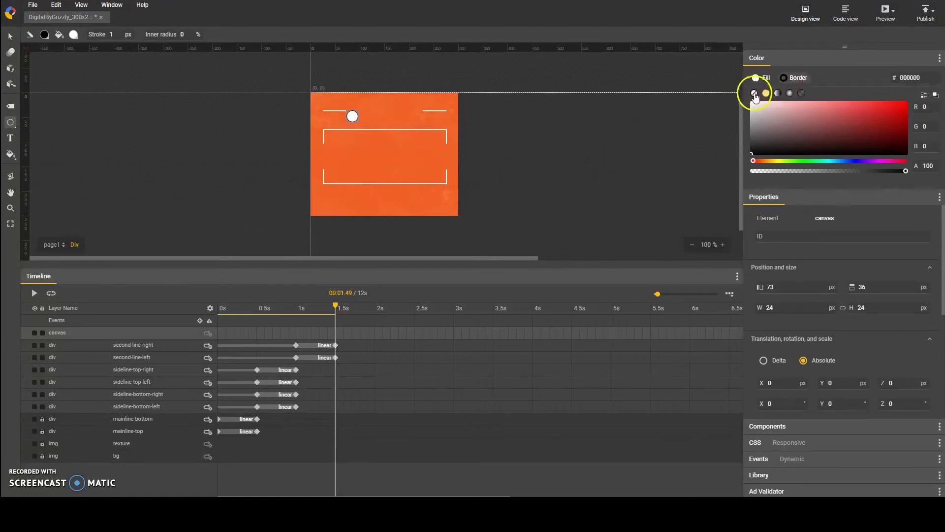
double_click(775, 307)
text(10)
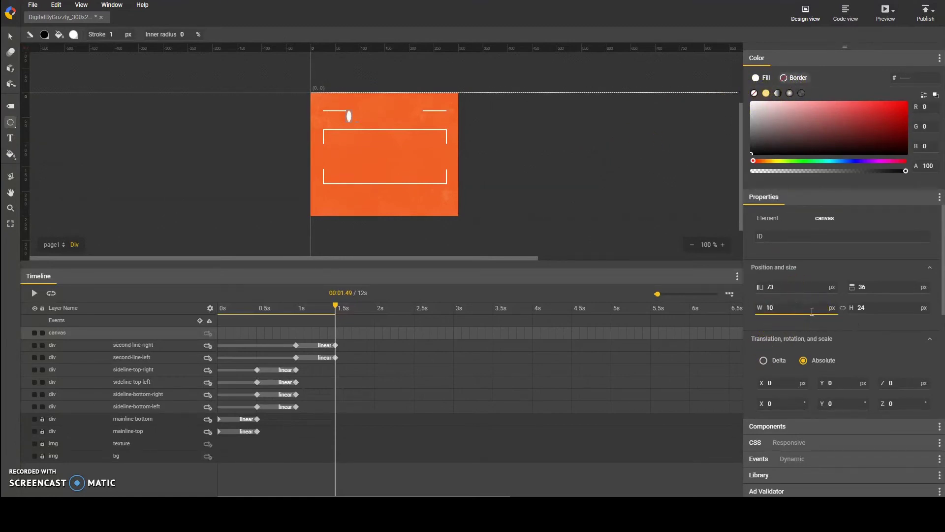
double_click(877, 306)
text(10)
Step: Name the circle circle-left and duplicate it as circle-right
click(171, 331)
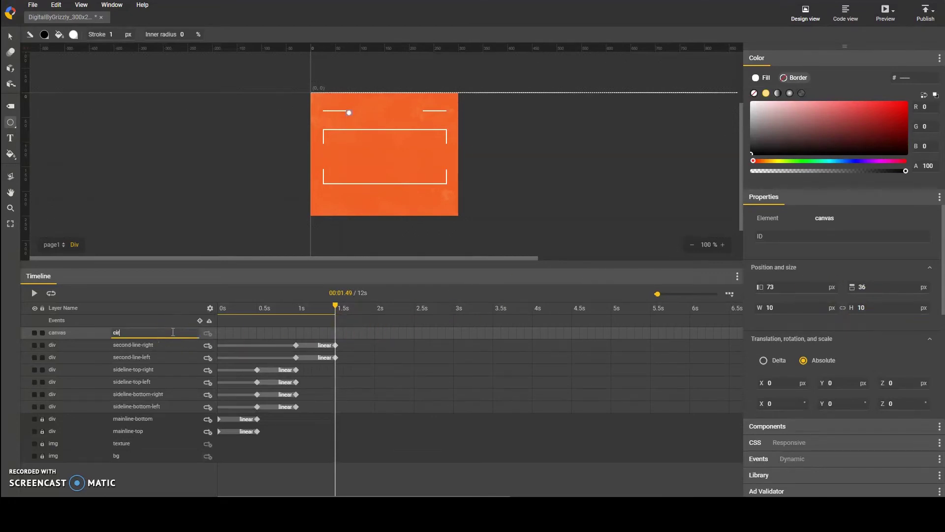
text(circle-left)
key(Return)
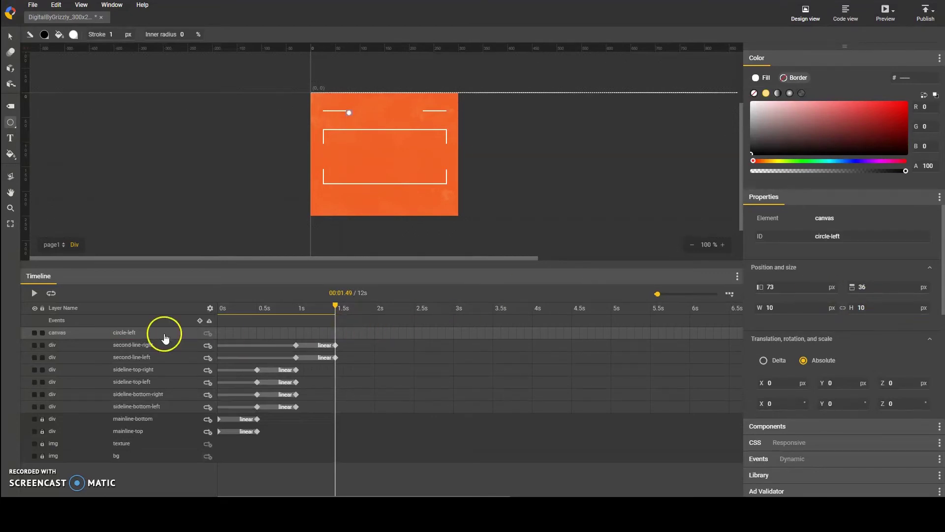
click(11, 36)
click(158, 332)
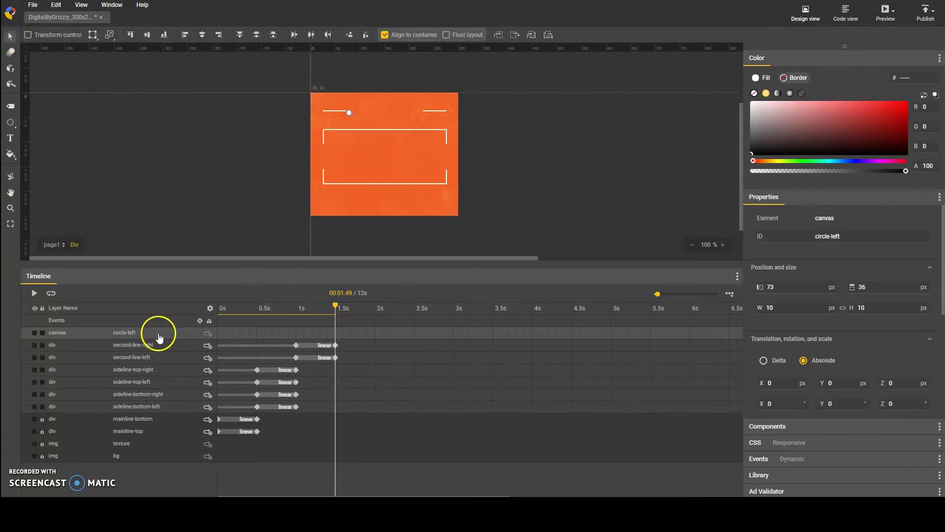
key(ctrl+c)
key(ctrl+v)
double_click(147, 333)
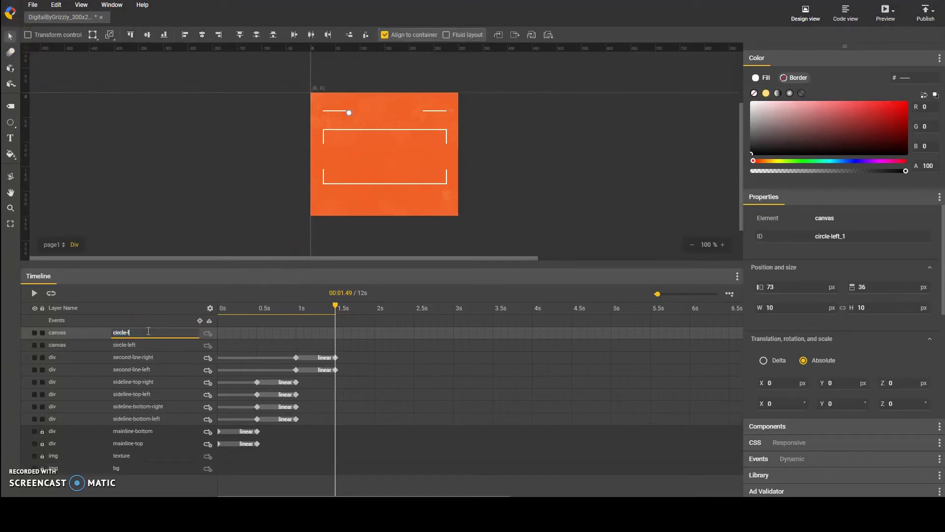
text(circle-right)
key(Return)
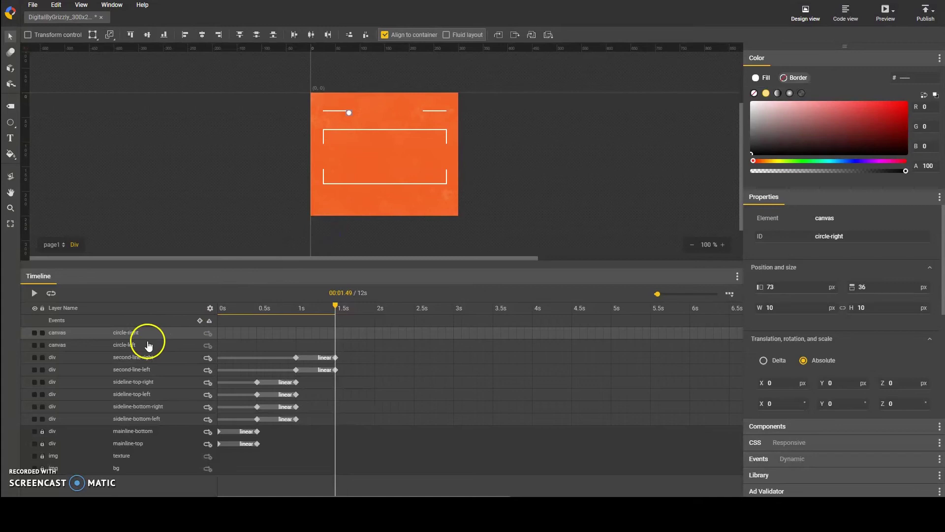
Step: Nudge both circles one pixel left, then shift circle-right onto the right top line
shift+click(150, 340)
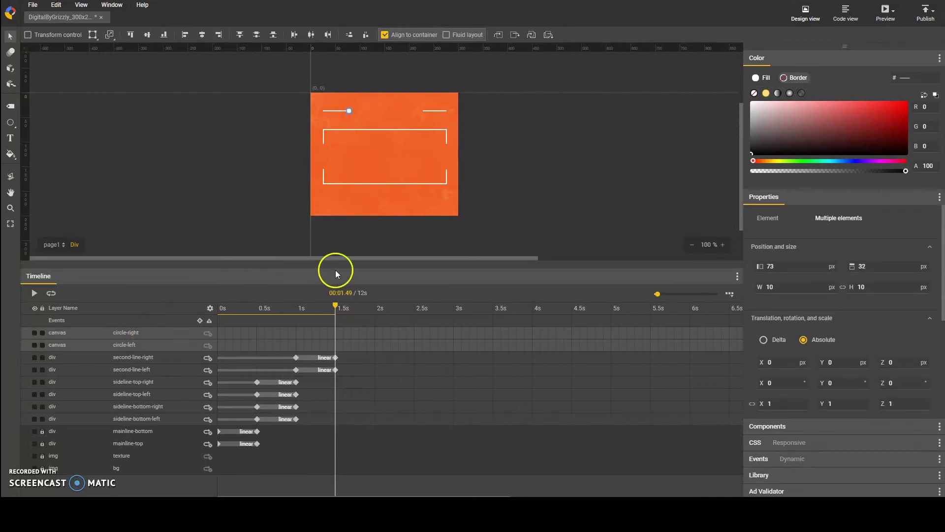
click(356, 228)
click(135, 344)
shift+click(139, 333)
key(Left)
click(378, 230)
click(154, 333)
key(shift+Right)
key(shift+Right)
key(shift+Right)
key(shift+Right)
key(shift+Right)
key(shift+Right)
key(shift+Right)
key(shift+Right)
key(shift+Right)
key(shift+Right)
key(shift+Right)
key(shift+Right)
key(shift+Right)
key(shift+Right)
key(shift+Right)
key(shift+Right)
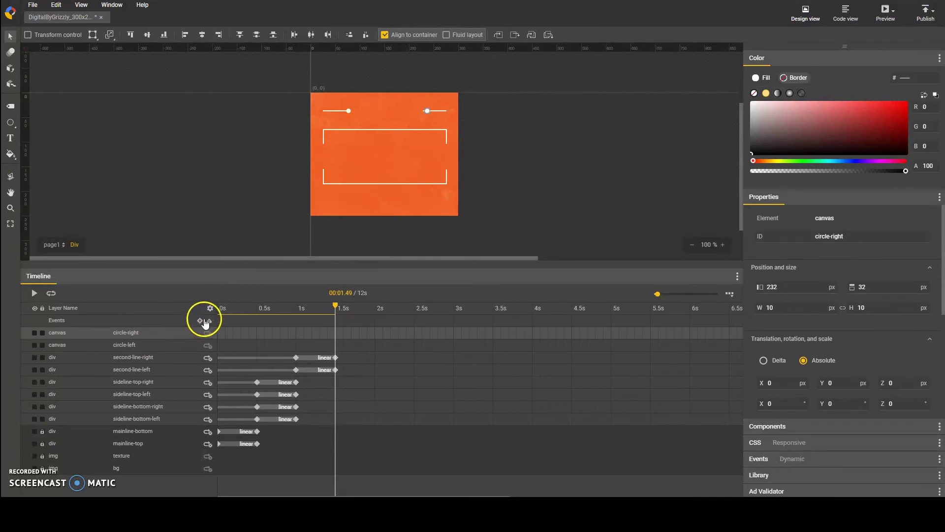
Step: Add keyframes at 1.98 s to both circle-left and circle-right
click(424, 238)
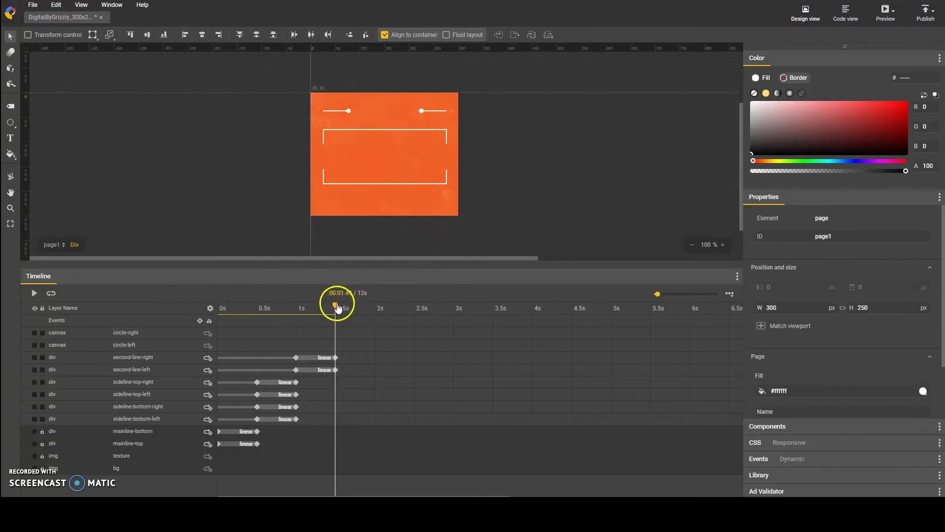
mouse_move(338, 308)
mouse_down()
mouse_move(265, 316)
mouse_move(338, 315)
mouse_up()
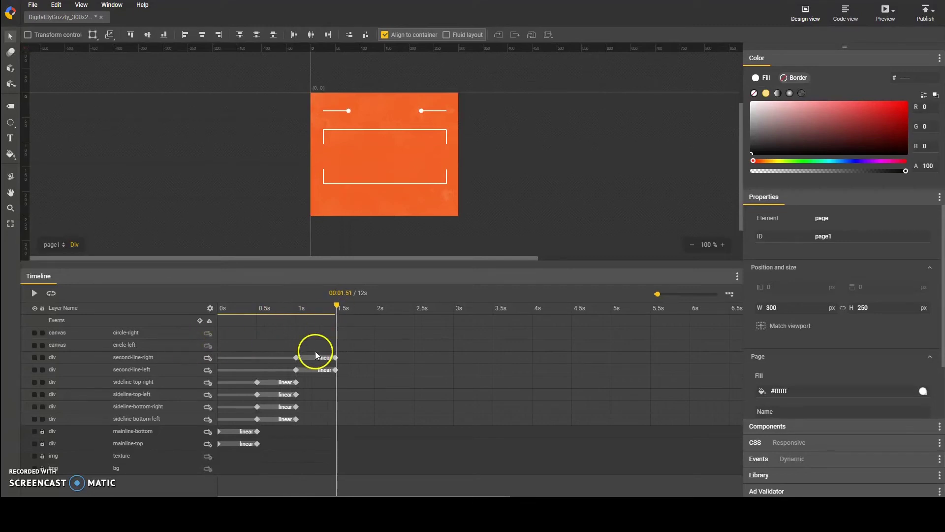
click(335, 357)
click(374, 347)
click(168, 333)
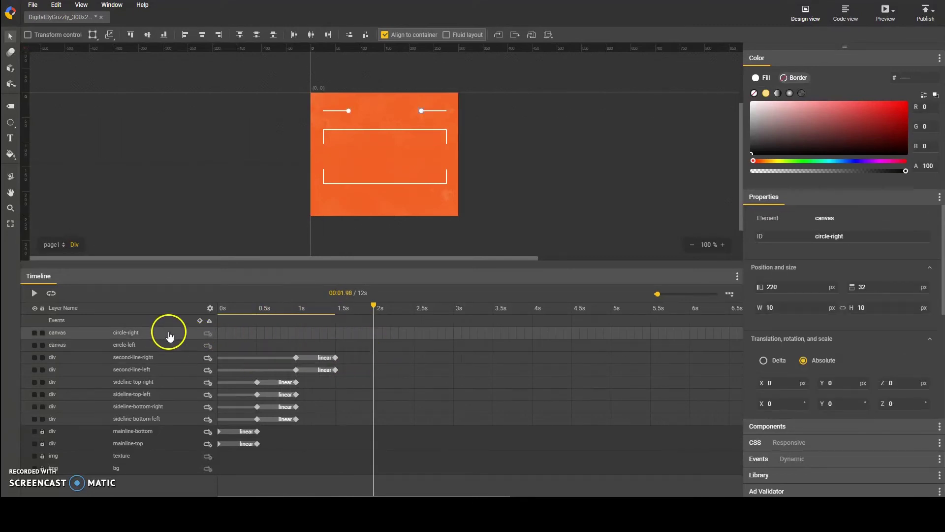
shift+click(172, 346)
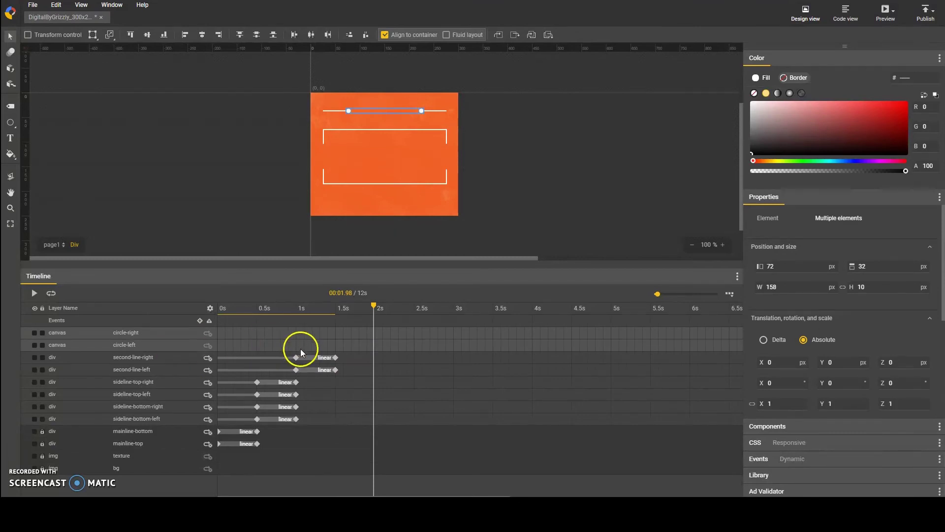
key(F6)
Step: Delete both circles' 0 s keyframes so their animation starts at 1.5 s
click(336, 357)
click(173, 346)
shift+click(186, 333)
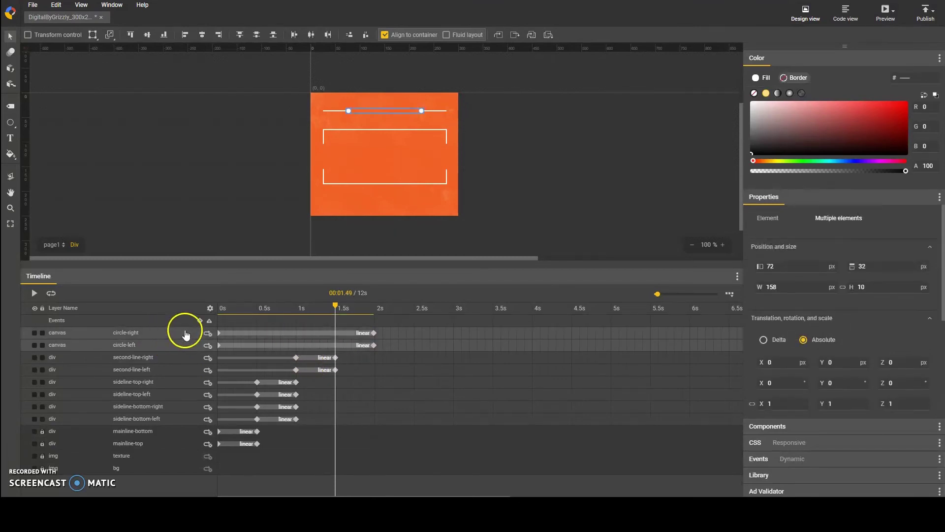
click(220, 344)
key(Delete)
click(220, 334)
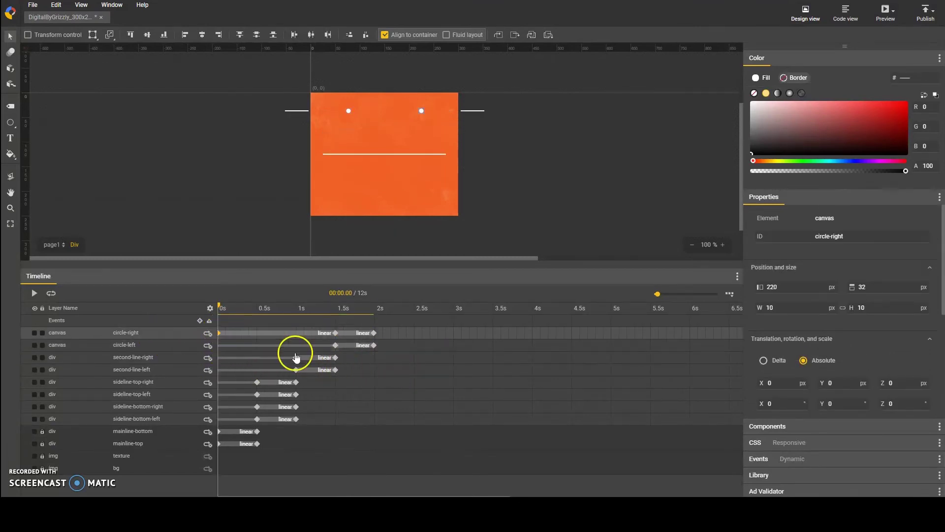
key(Delete)
click(336, 346)
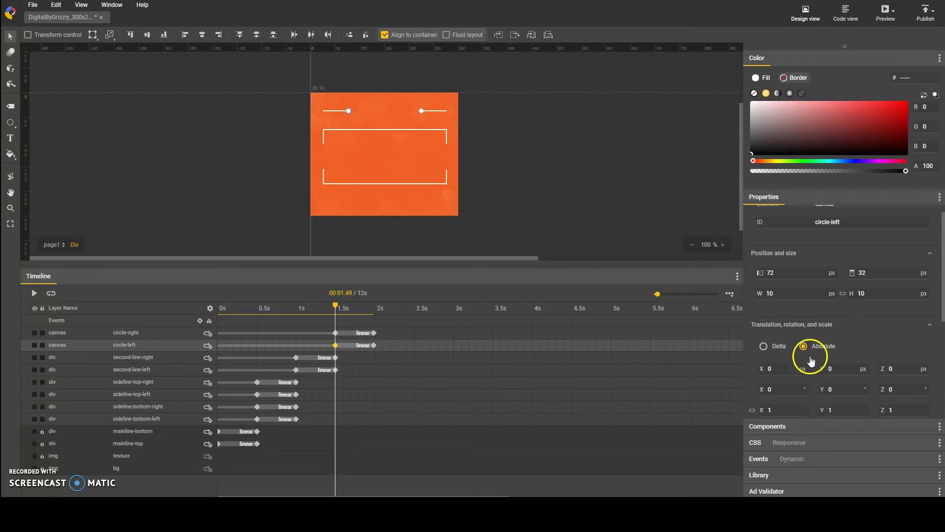
Step: Set circle-left's starting opacity to 0, and circle-right's to opacity 0 with scale 0.001
scroll(809, 353, down, 3)
click(777, 342)
text(0)
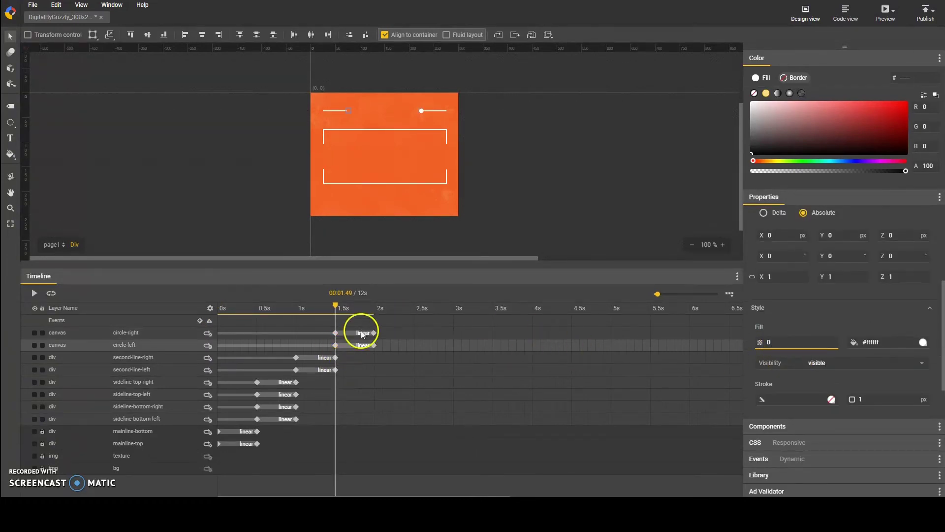
click(337, 333)
click(771, 340)
text(0)
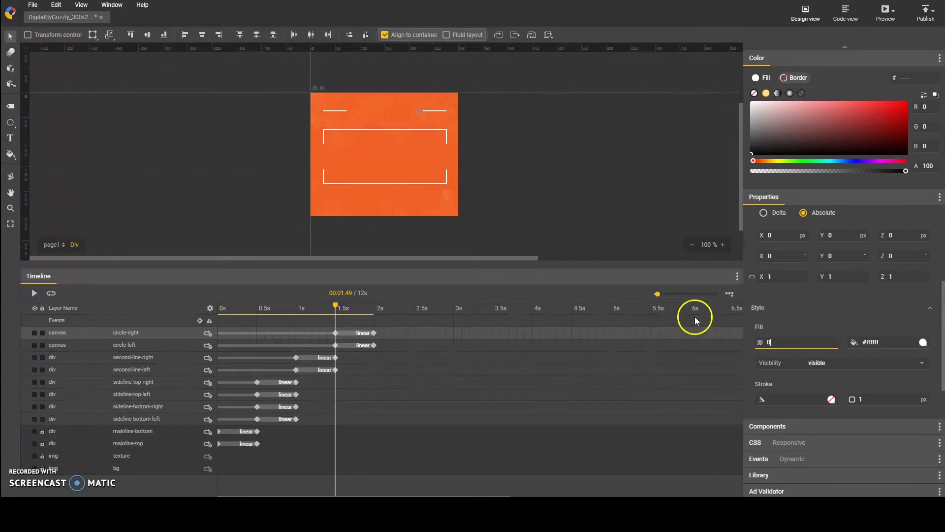
double_click(785, 277)
text(0.001)
double_click(835, 276)
text(0.001)
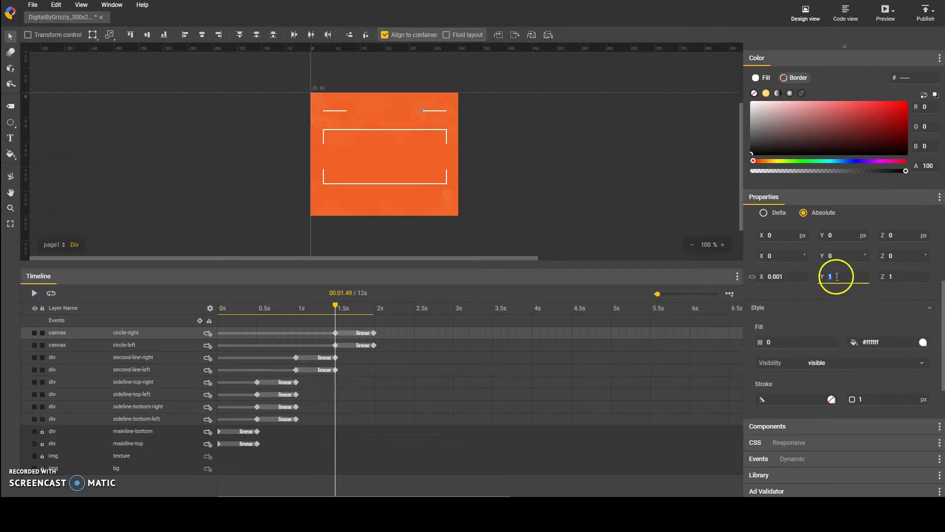
double_click(878, 281)
text(0.001)
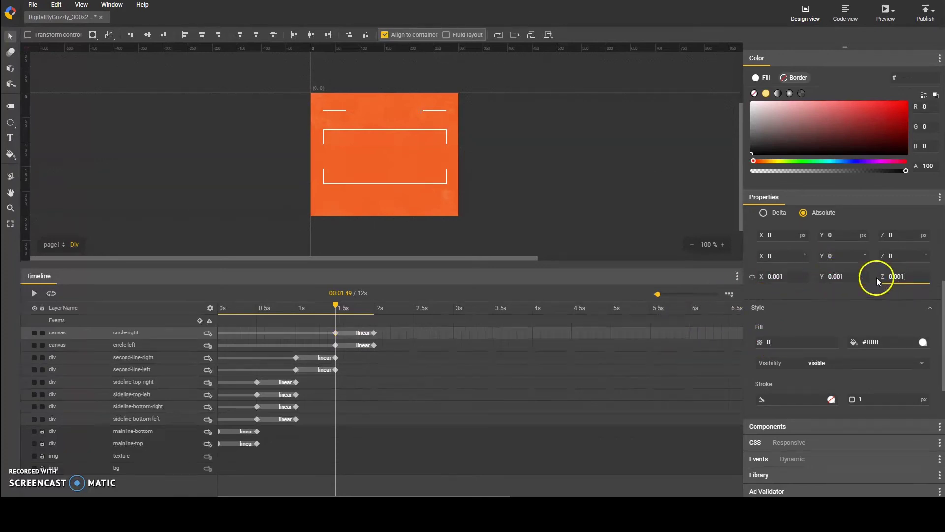
Step: Shrink circle-left's first-keyframe scale X, Y and Z to 0.001
click(337, 346)
double_click(772, 276)
text(0.001)
double_click(836, 276)
text(0)
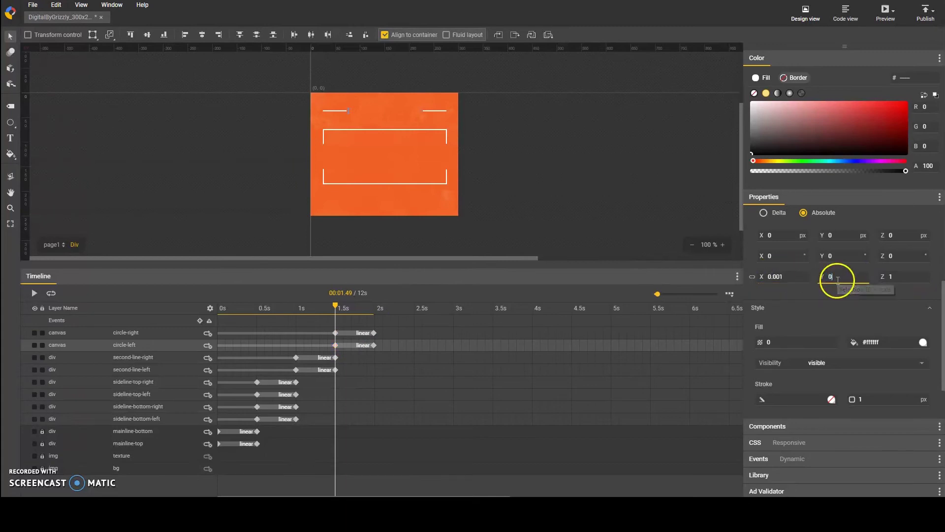
text(.001)
double_click(896, 276)
text(0.001)
Step: Restore circle-left's scale X and Y to 1 at the 2s keyframe
click(374, 345)
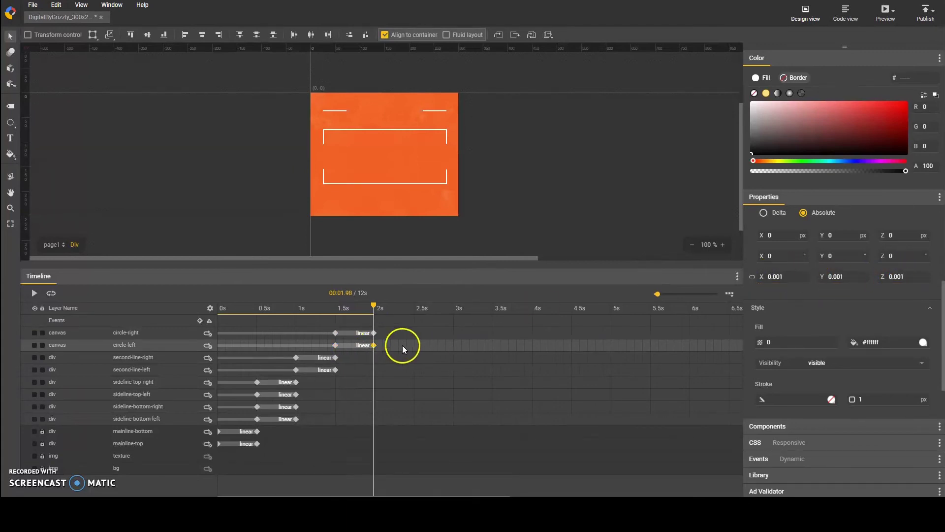
double_click(782, 276)
text(1)
double_click(829, 277)
text(1)
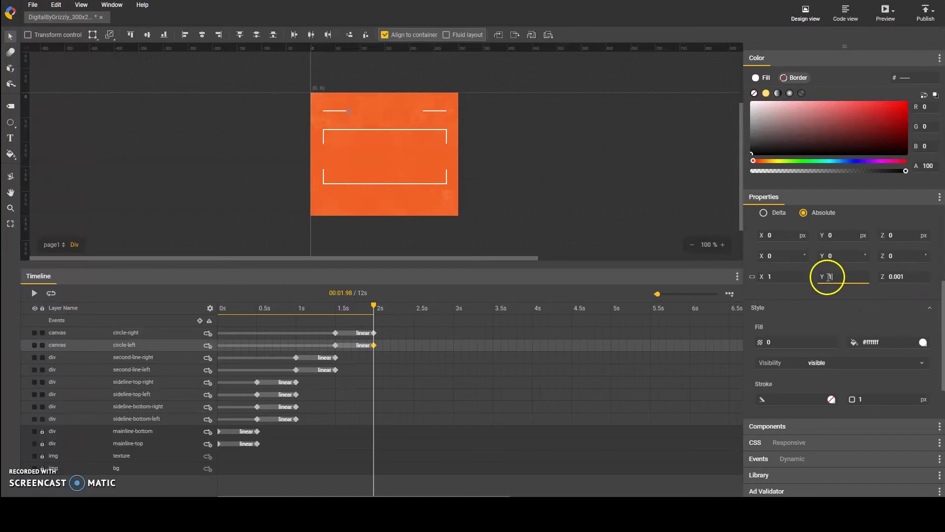
double_click(895, 280)
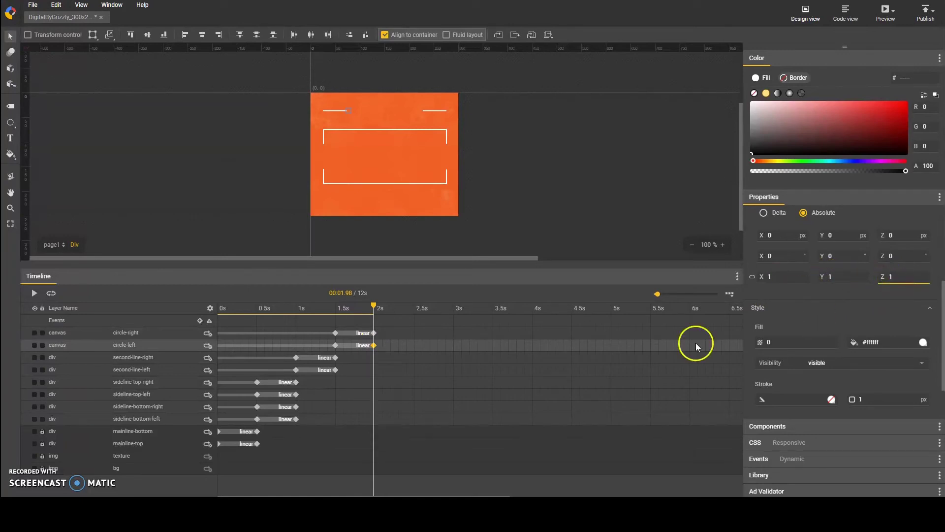
Step: Set circle-right's scale X, Y and Z to 1 at the 2s keyframe
click(374, 333)
double_click(778, 276)
text(1)
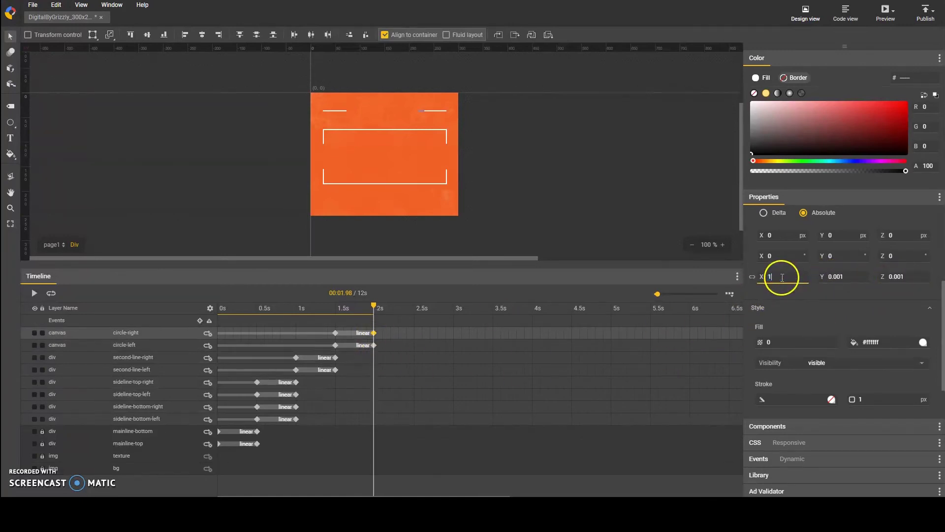
double_click(846, 274)
text(1)
double_click(895, 276)
text(1)
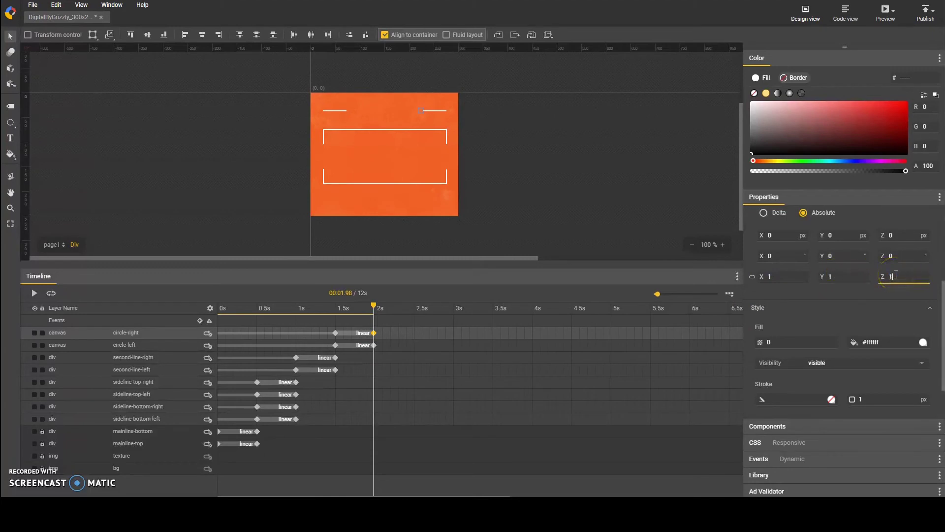
double_click(782, 341)
text(1)
click(374, 345)
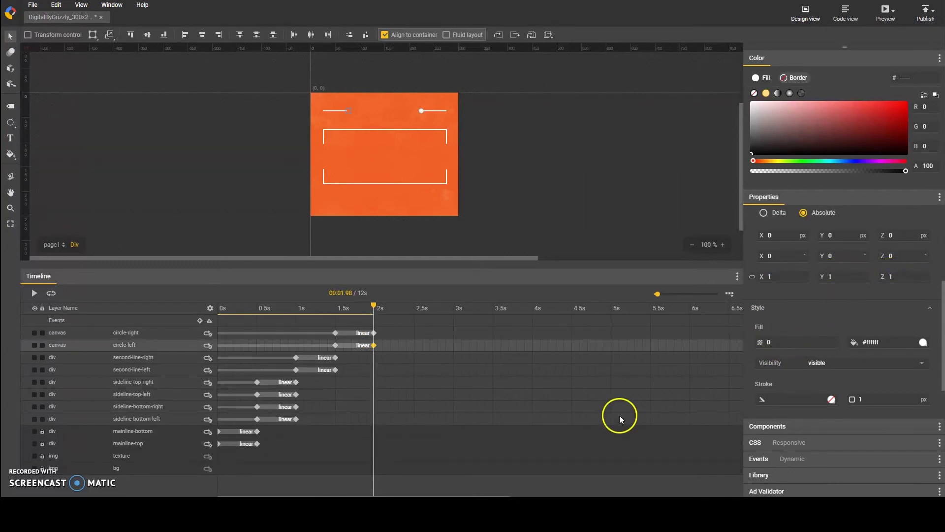
double_click(793, 342)
Step: Rewind and play the animation to preview it, then save the banner
drag(374, 308, 220, 309)
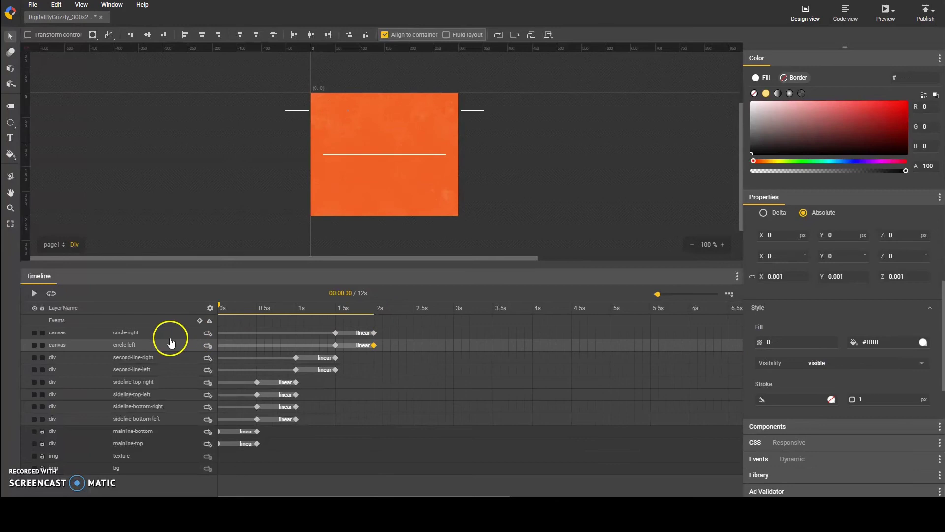
click(34, 294)
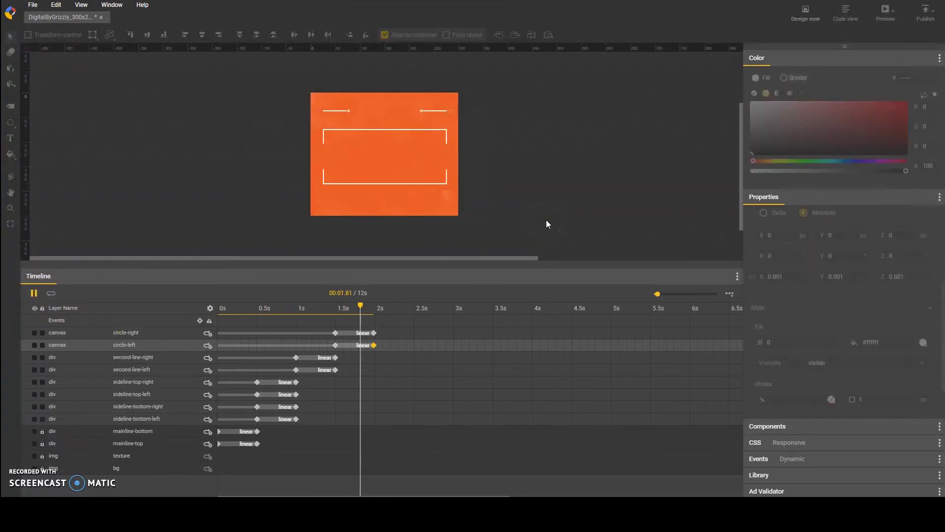
click(34, 5)
click(76, 116)
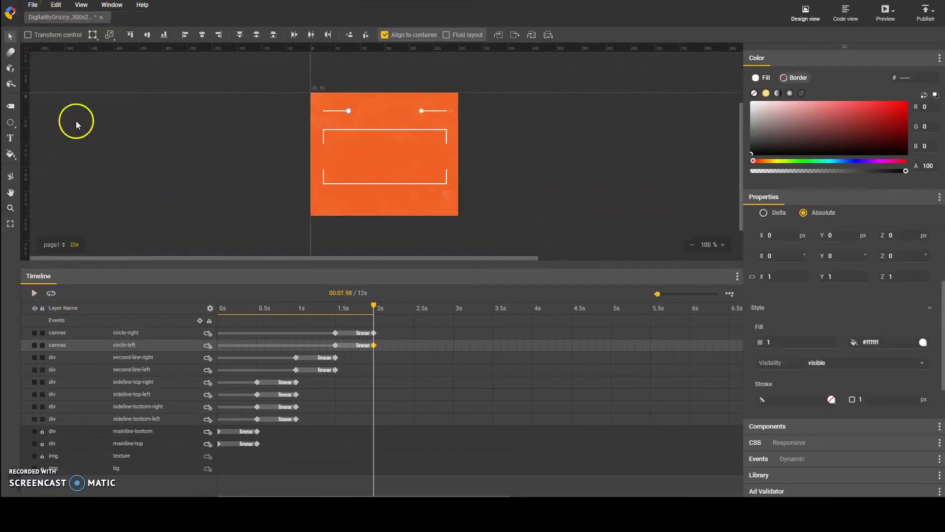
Step: Import the grizzly-box.png logo image onto the stage
click(33, 6)
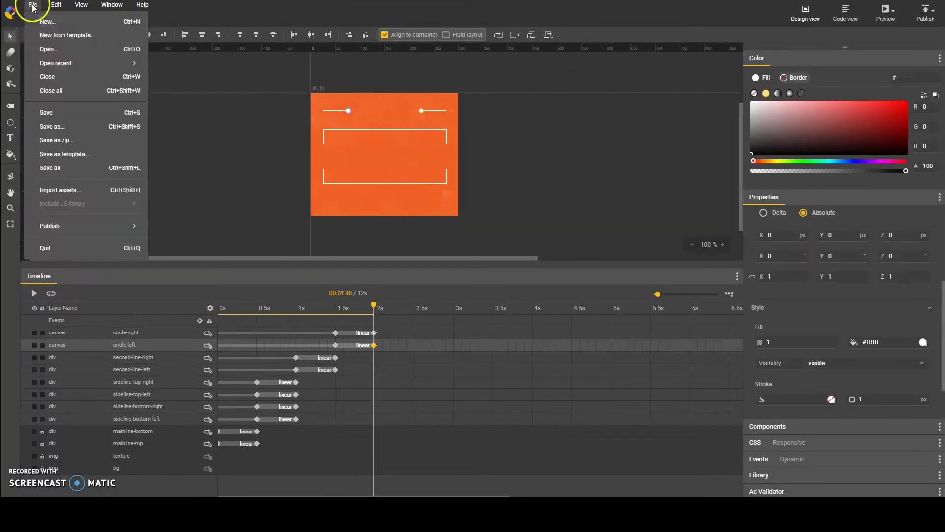
click(59, 189)
click(428, 351)
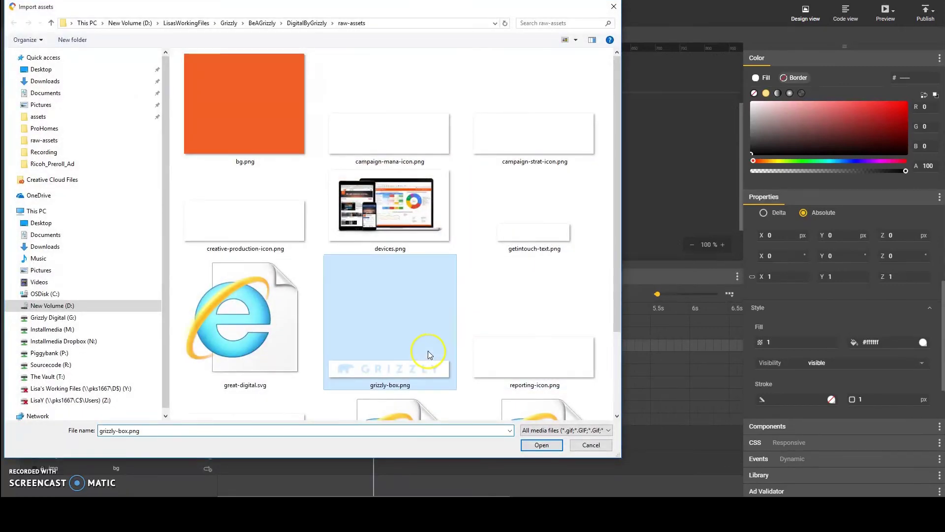
click(542, 445)
Step: Rename the new image layer to grizzly-banner
double_click(129, 332)
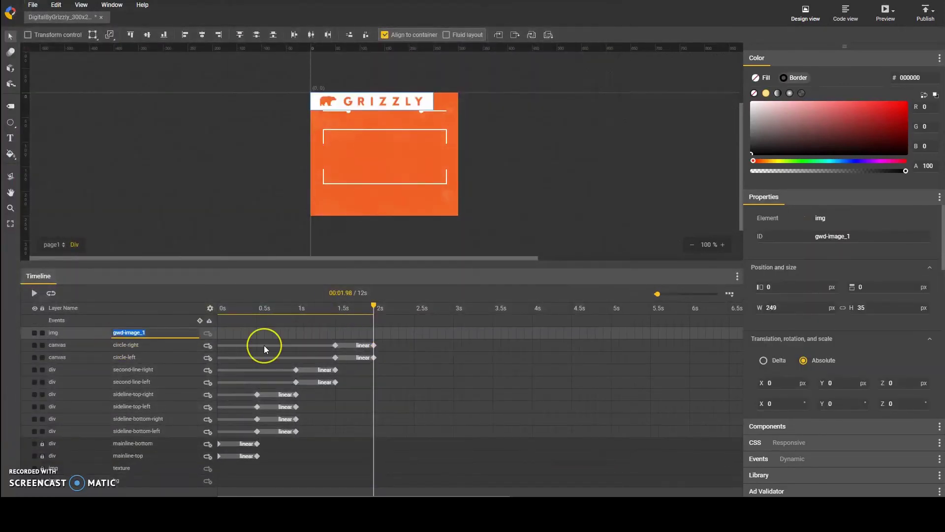
text(grizzly-banner)
key(Return)
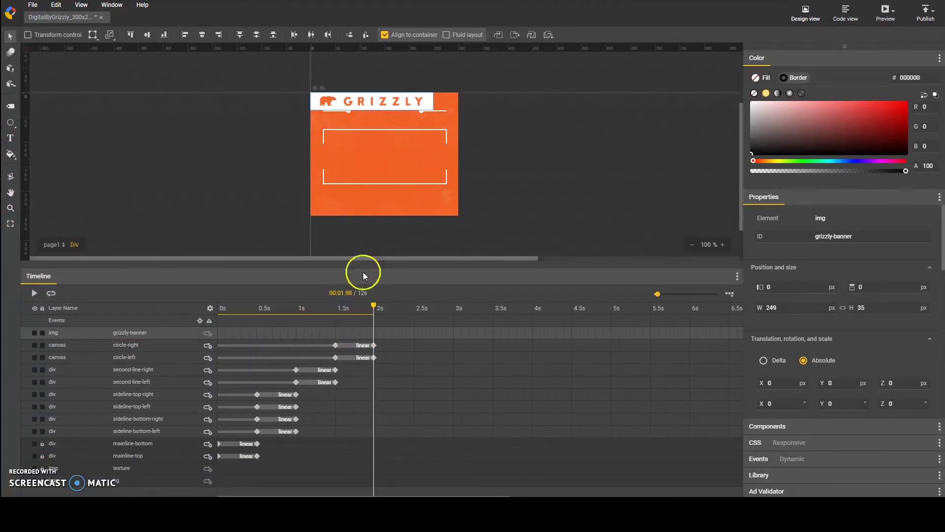
Step: Scale the logo to 0.6 and nudge it into position with arrow keys
scroll(808, 362, down, 2)
click(793, 375)
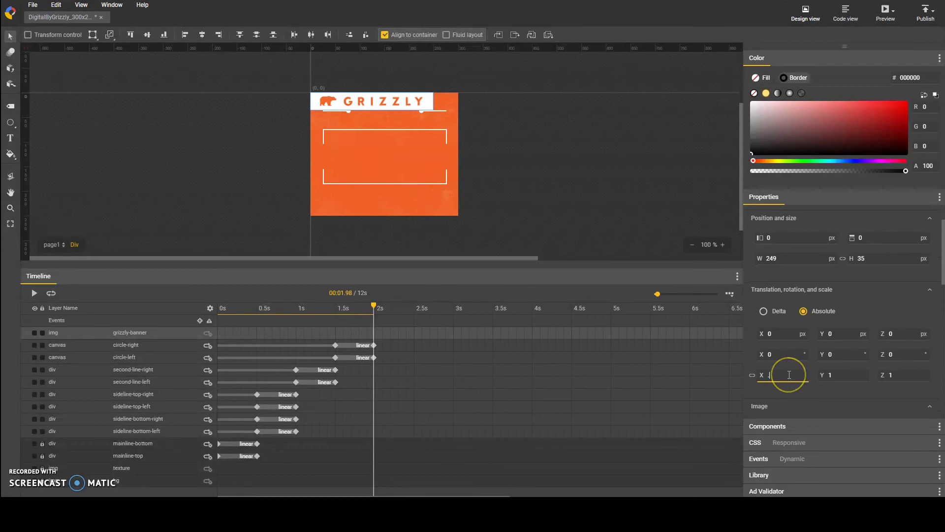
text(0.6)
click(843, 375)
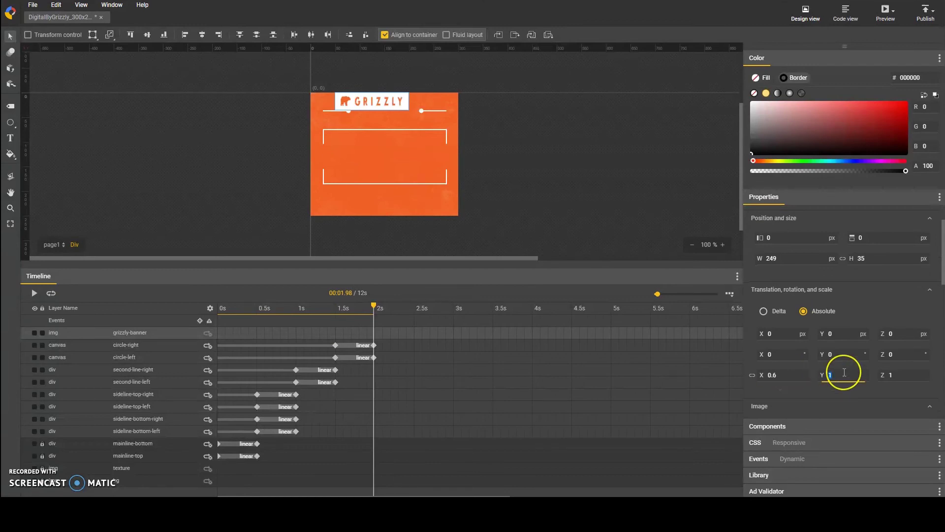
text(0.6)
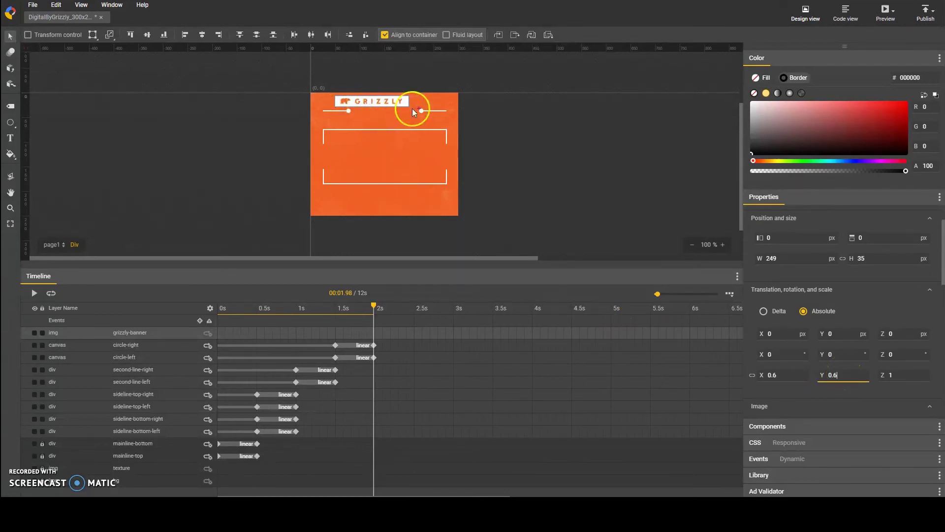
click(162, 335)
key(shift+Down)
key(shift+Down)
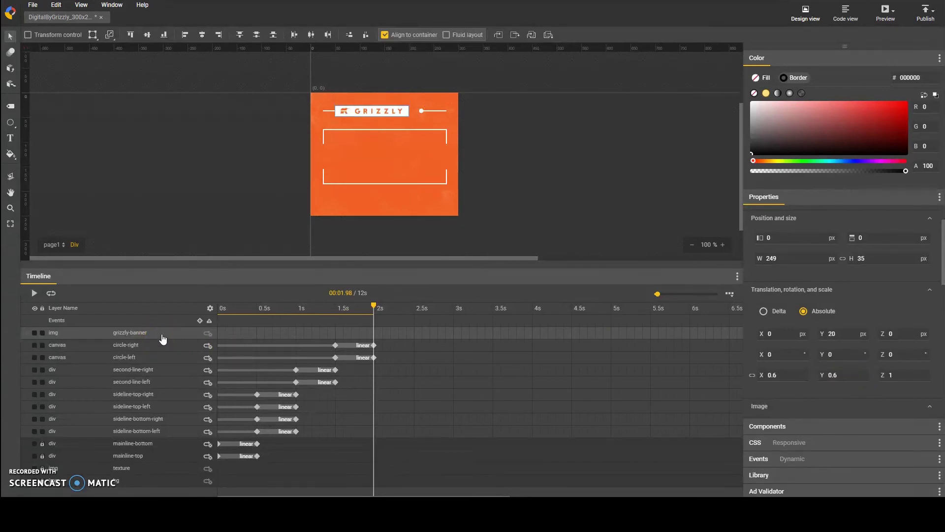
key(Up)
key(shift+Right)
Step: Rescale the logo to 0.5 and nudge it right to centre at X 26, Y 18
click(779, 377)
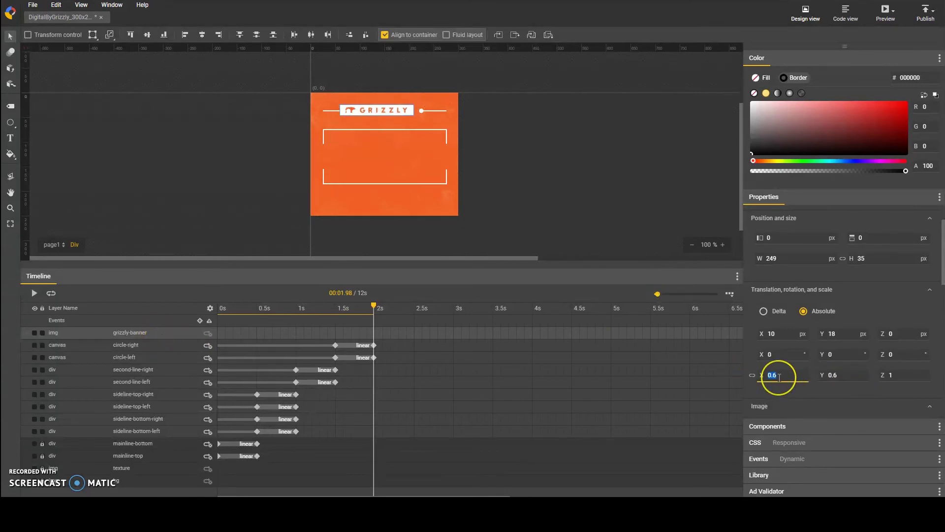
text(0.5)
click(843, 375)
key(BackSpace)
text(5)
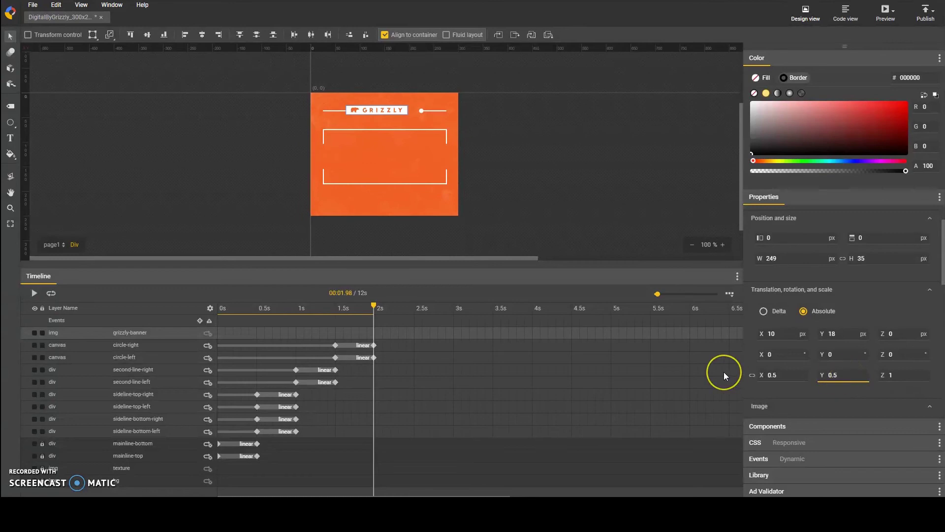
click(11, 36)
key(shift+Right)
key(shift+Right)
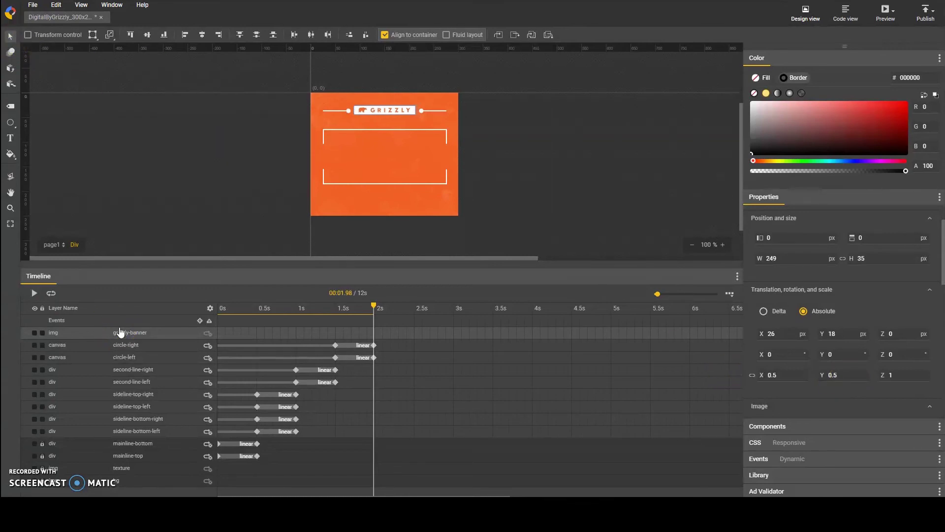
Step: Add grizzly-banner keyframes, moving its start keyframe to 1.5s and ending at 1.98s
mouse_move(373, 306)
mouse_down()
mouse_move(340, 306)
mouse_move(378, 306)
mouse_up()
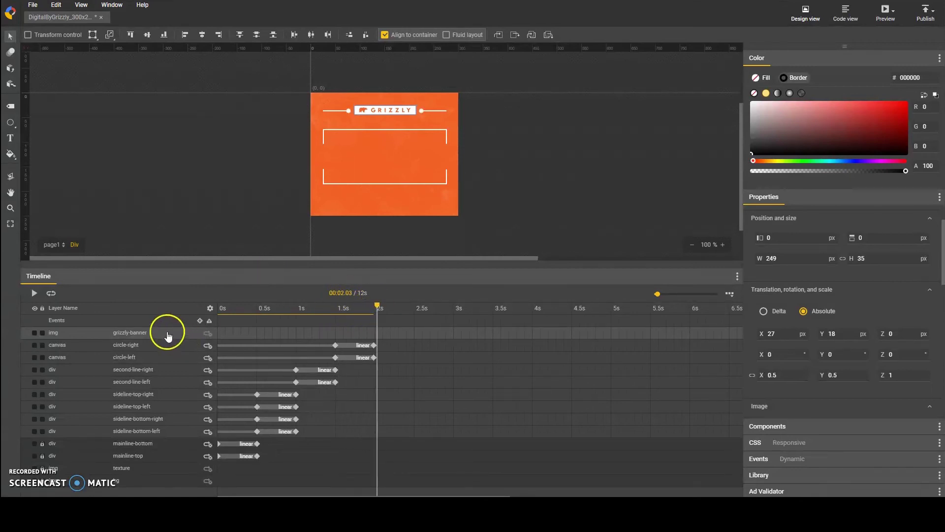
click(336, 344)
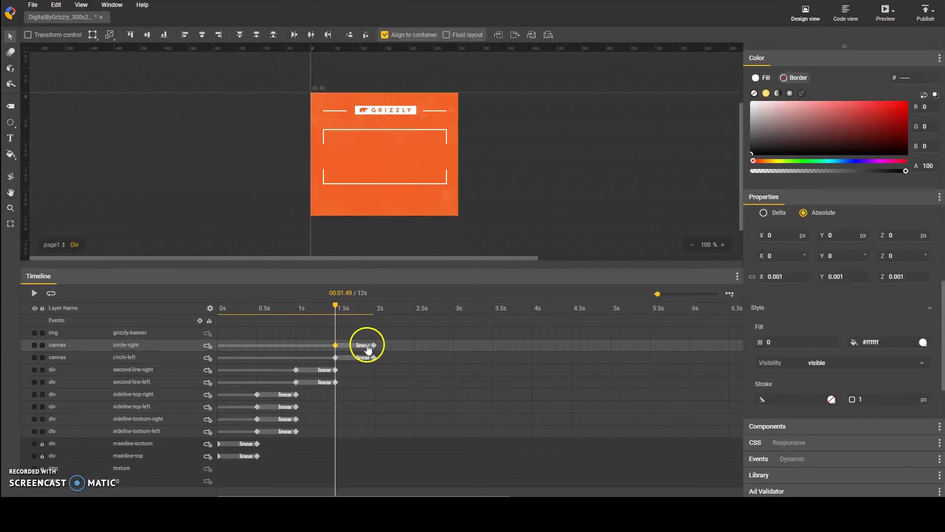
click(167, 329)
key(F6)
click(374, 334)
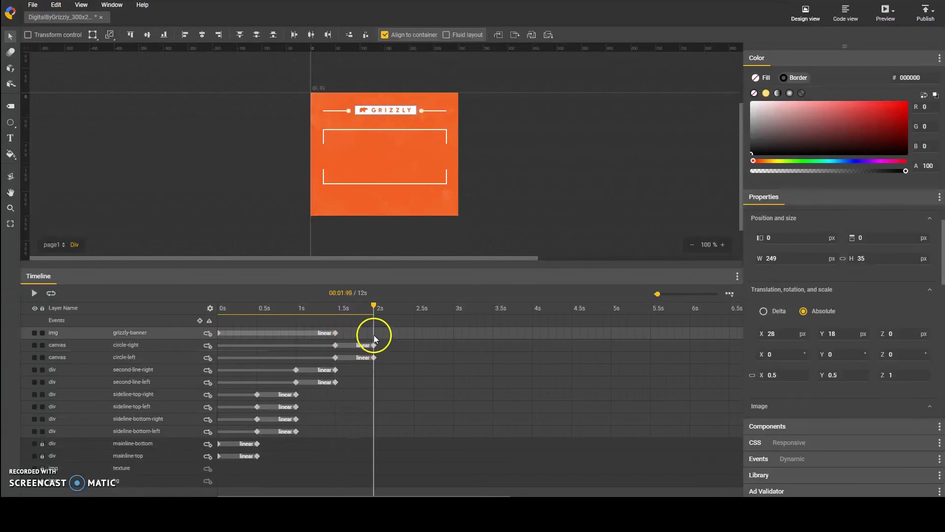
click(374, 345)
drag(220, 334, 336, 334)
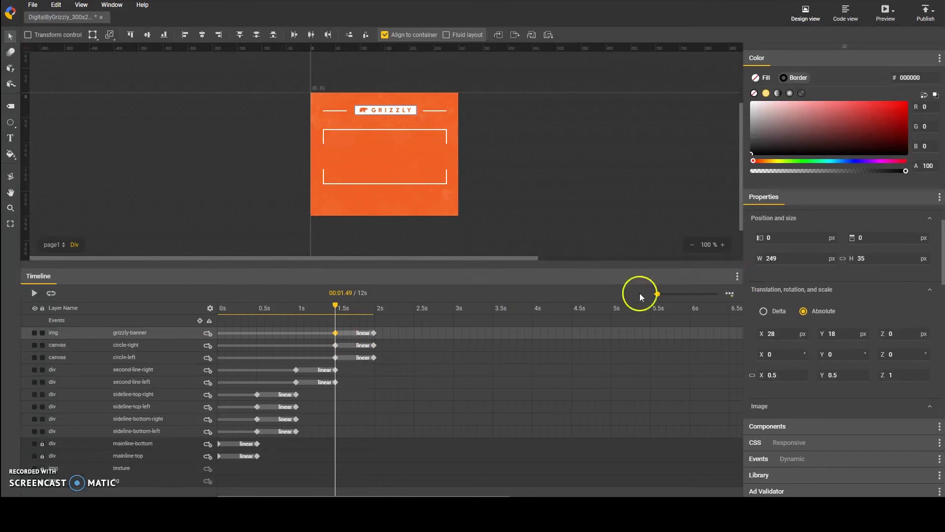
Step: Give the logo's start keyframe opacity 0 and scale X/Y 0.001
scroll(788, 339, down, 2)
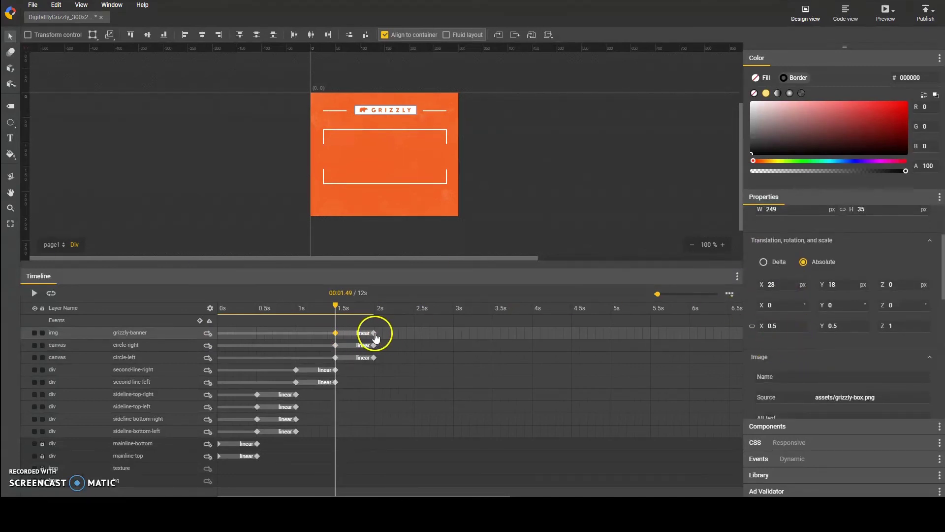
scroll(791, 344, down, 5)
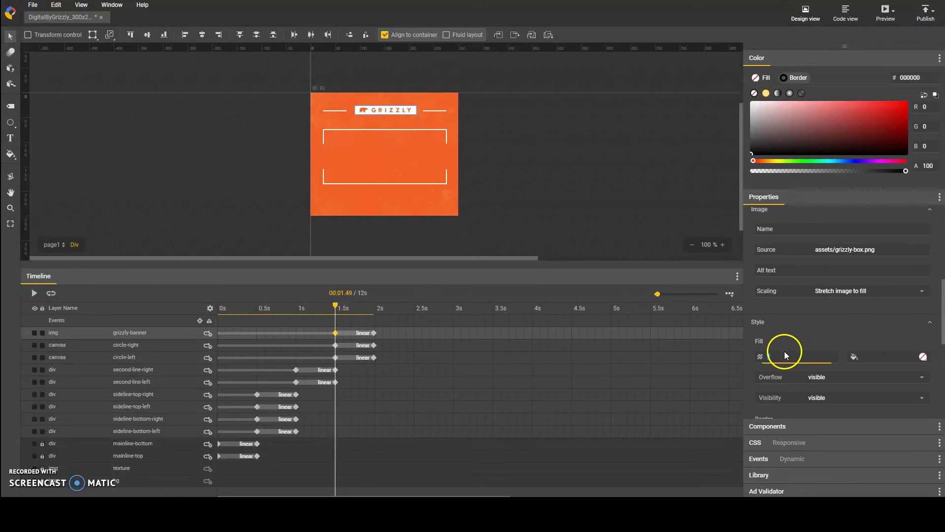
text(0)
click(323, 288)
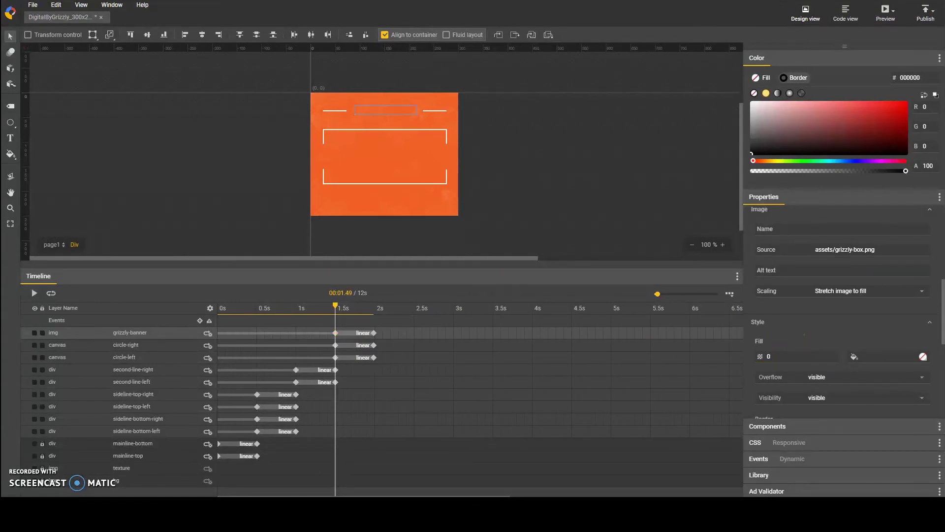
scroll(808, 320, up, 3)
click(786, 276)
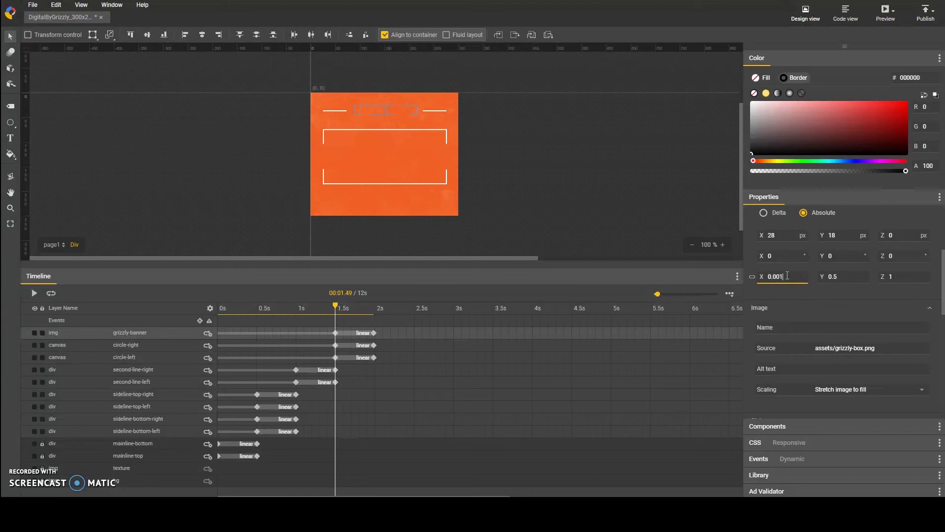
text(0.001)
click(844, 276)
text(0.001)
Step: Set the logo's 1.98s keyframe scale to 0.5 and replay the animation preview
click(374, 333)
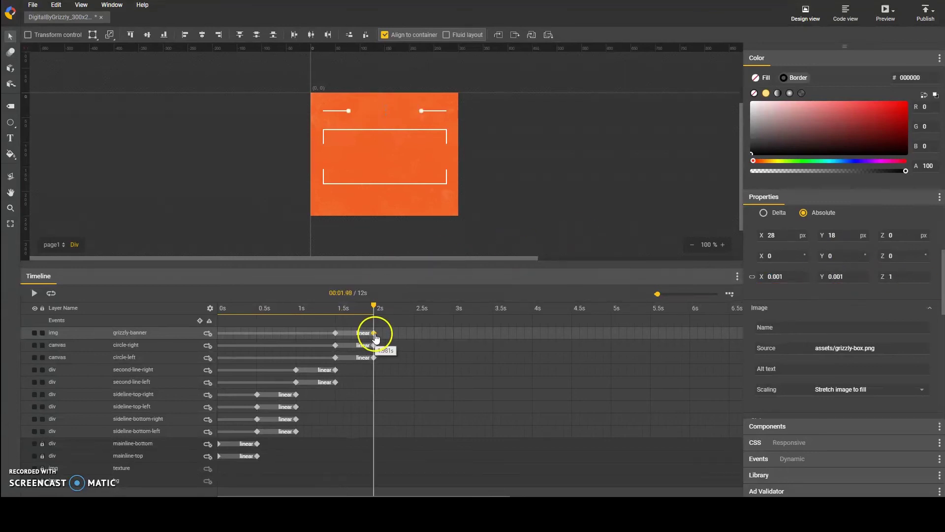
click(787, 277)
key(BackSpace)
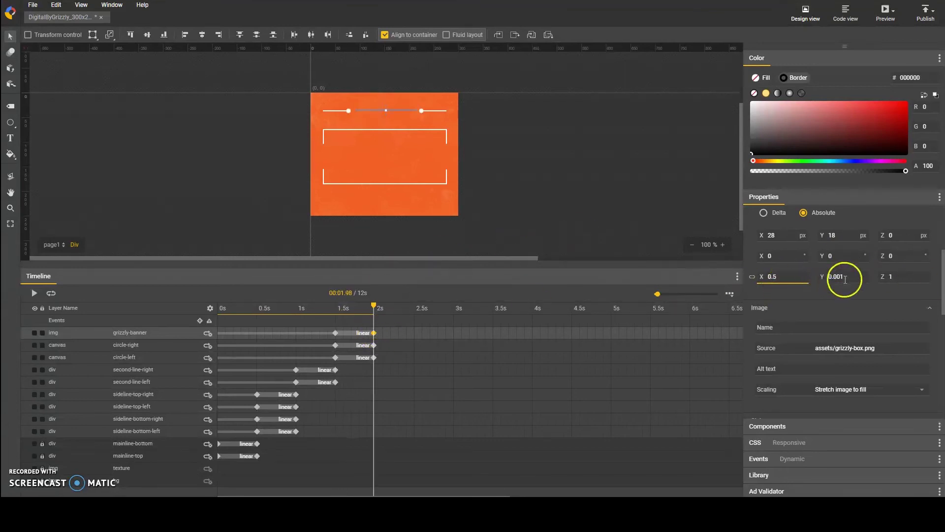
click(846, 279)
text(0.07)
key(Return)
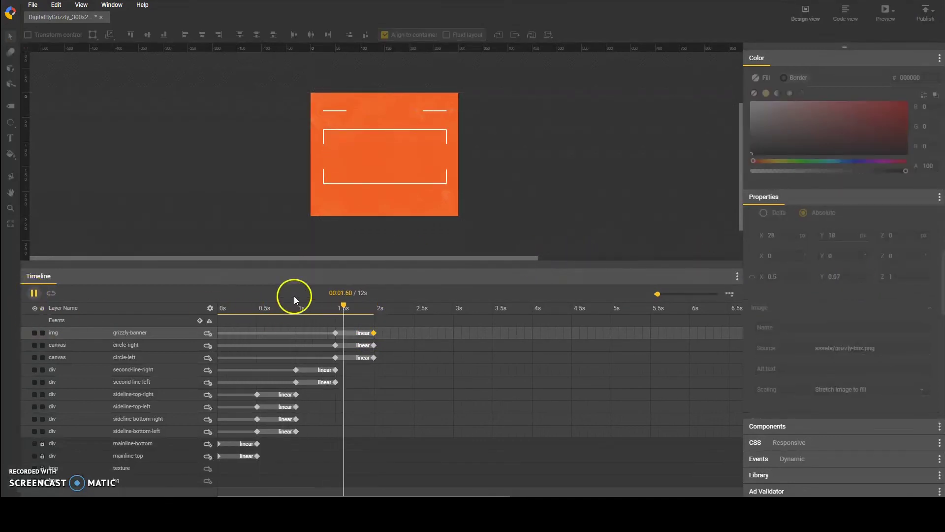
key(space)
click(374, 334)
click(838, 277)
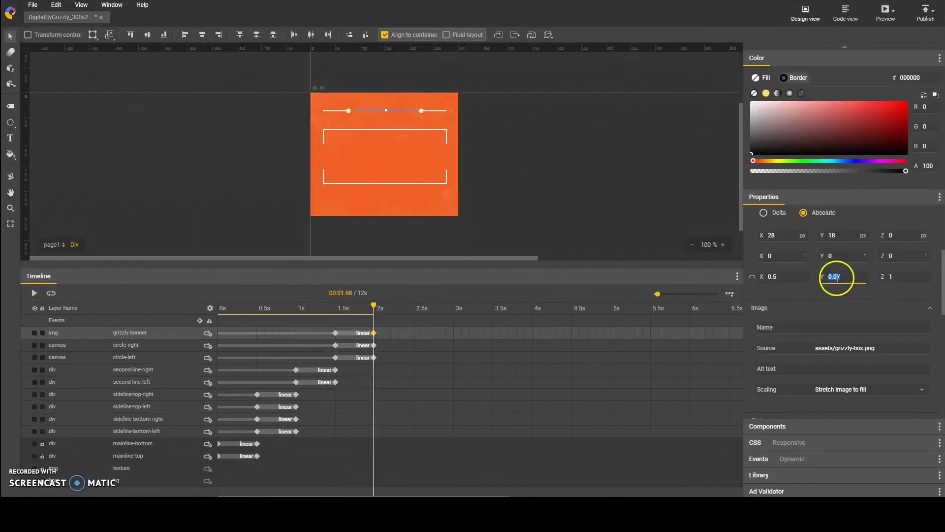
text(.5)
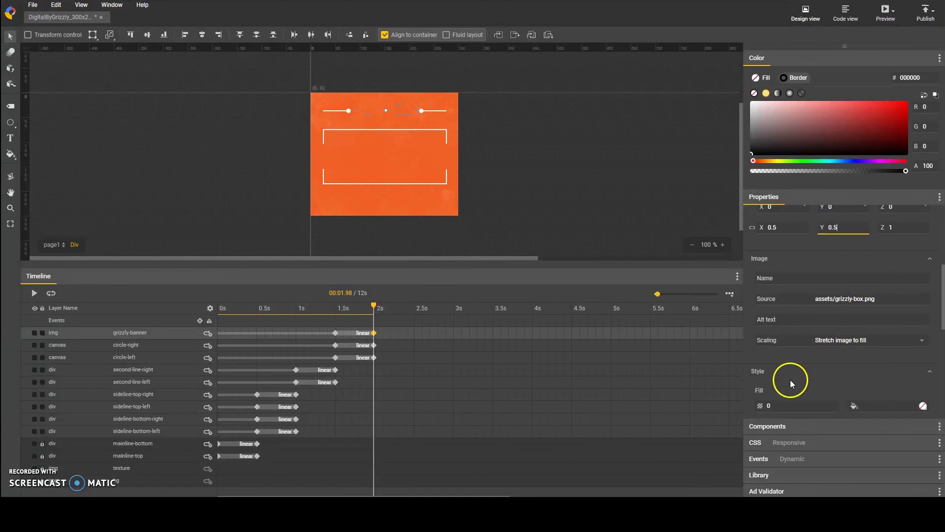
drag(374, 308, 288, 306)
click(34, 293)
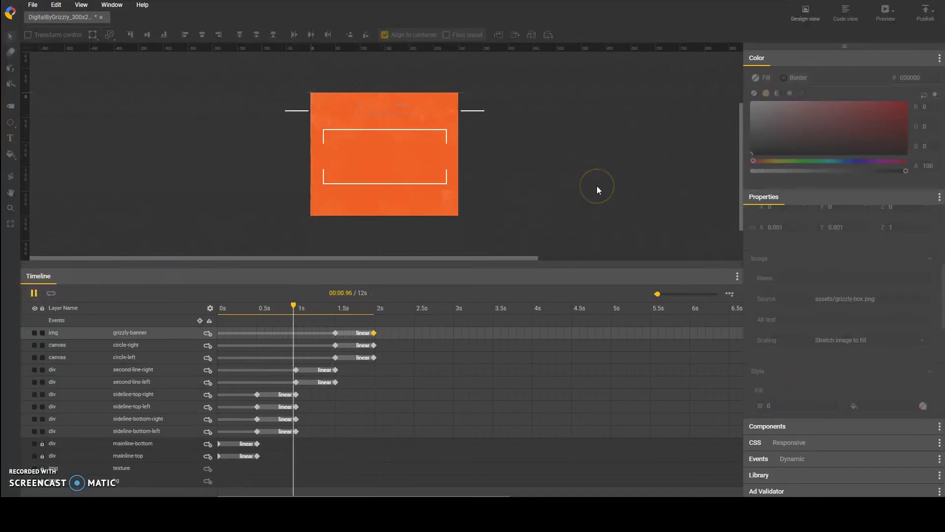
Step: Save the project and import the great-digital.svg headline
click(32, 5)
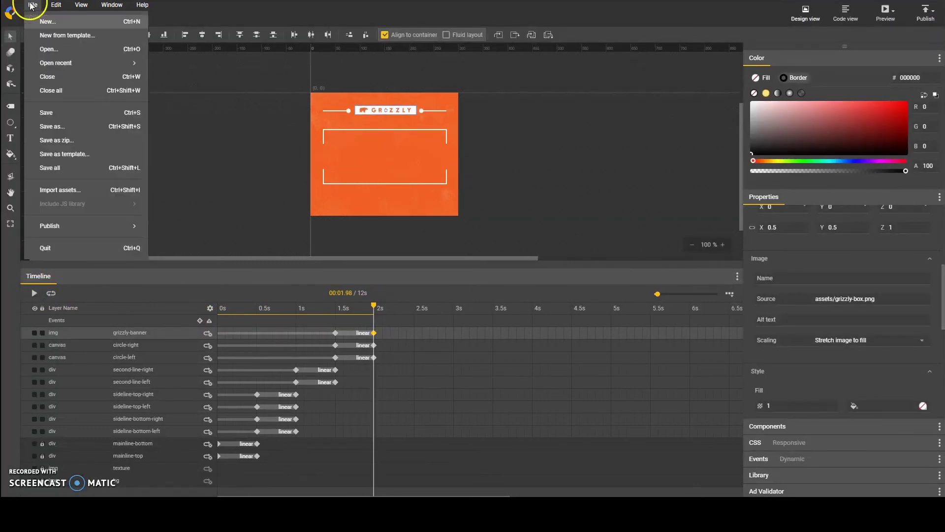
click(65, 110)
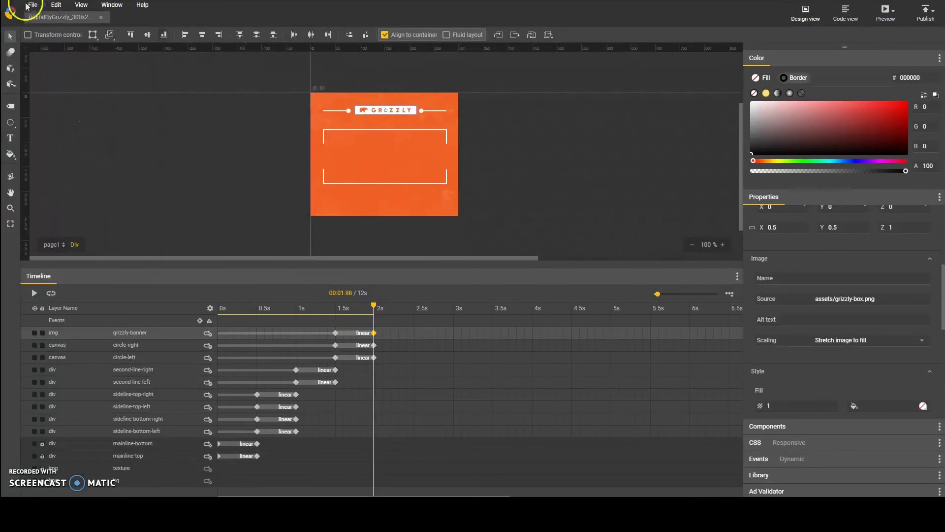
click(26, 5)
click(77, 190)
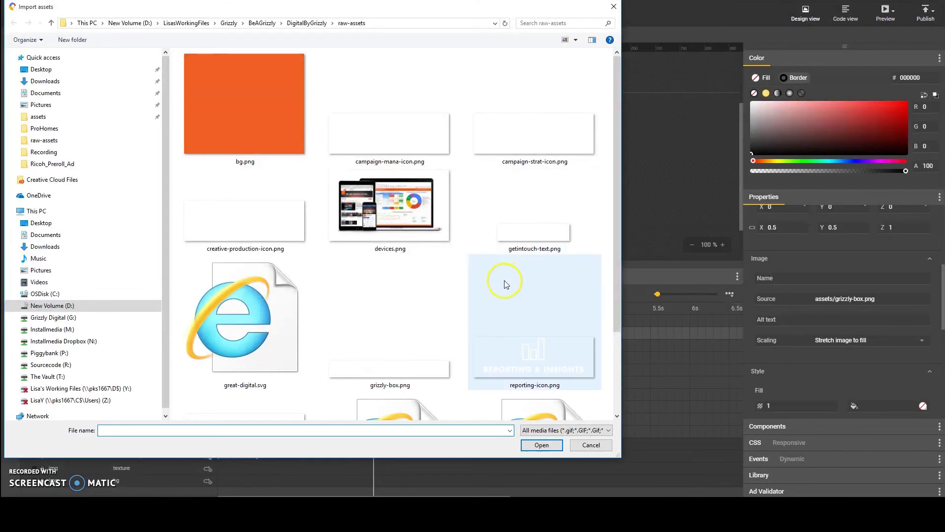
scroll(505, 284, down, 2)
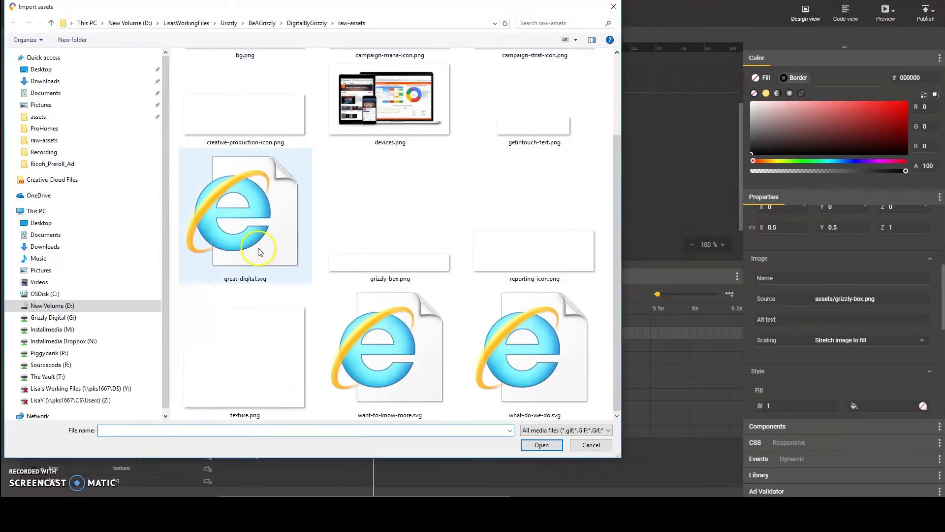
click(254, 232)
click(542, 445)
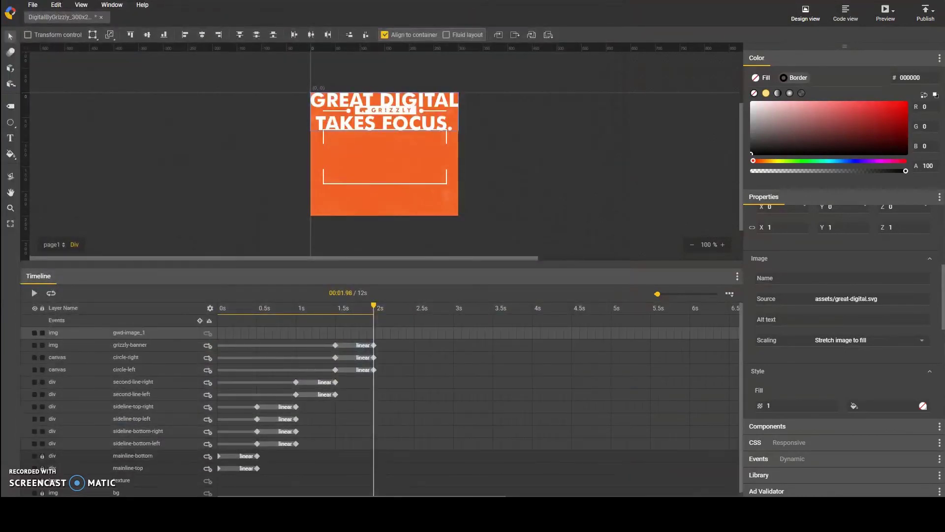
Step: Name the layer great-digital, nudge it down into the frame, and scale it to 0.7
double_click(142, 331)
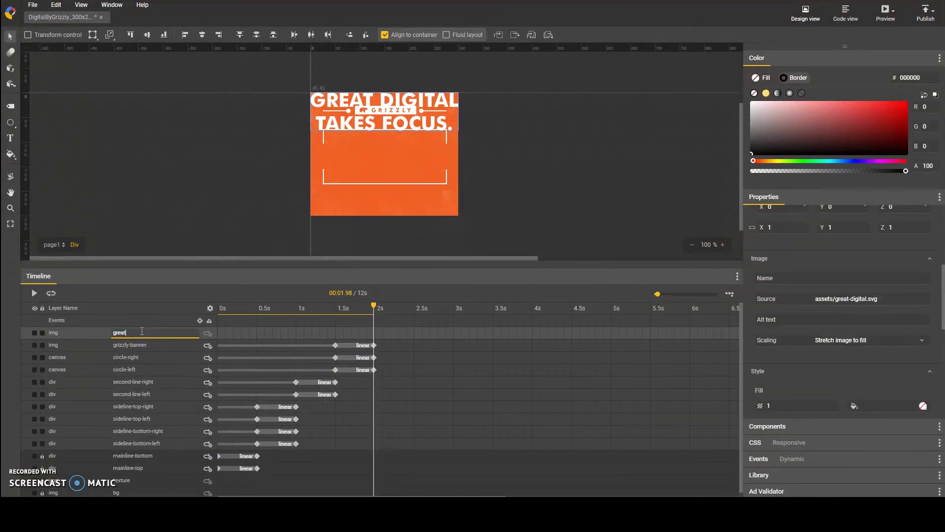
key(Return)
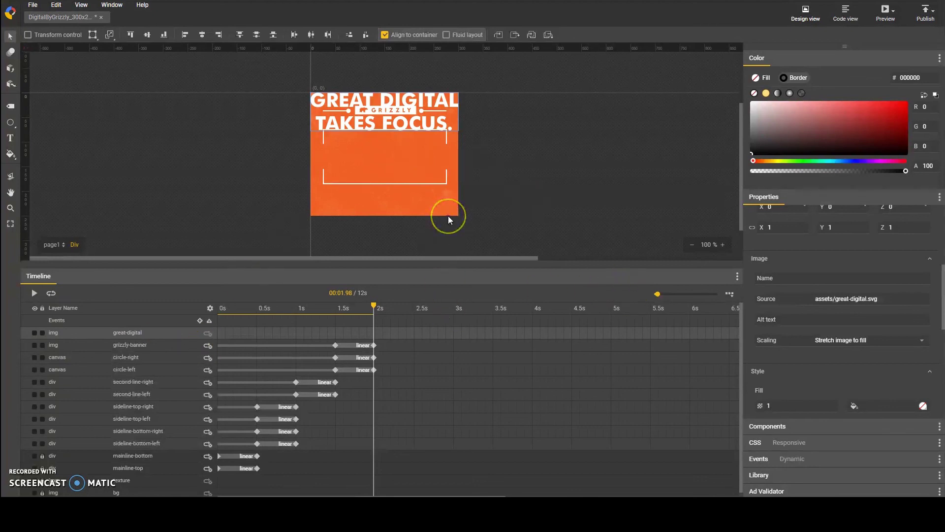
key(shift+Down)
key(shift+Down)
key(shift+Down)
key(shift+Down)
key(shift+Down)
key(shift+Down)
key(shift+Down)
key(shift+Down)
key(shift+Down)
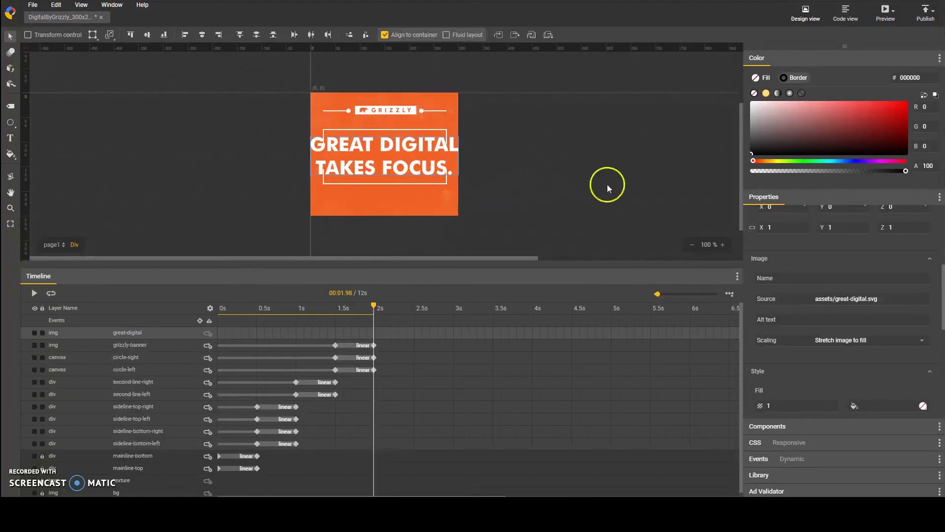
scroll(789, 321, up, 2)
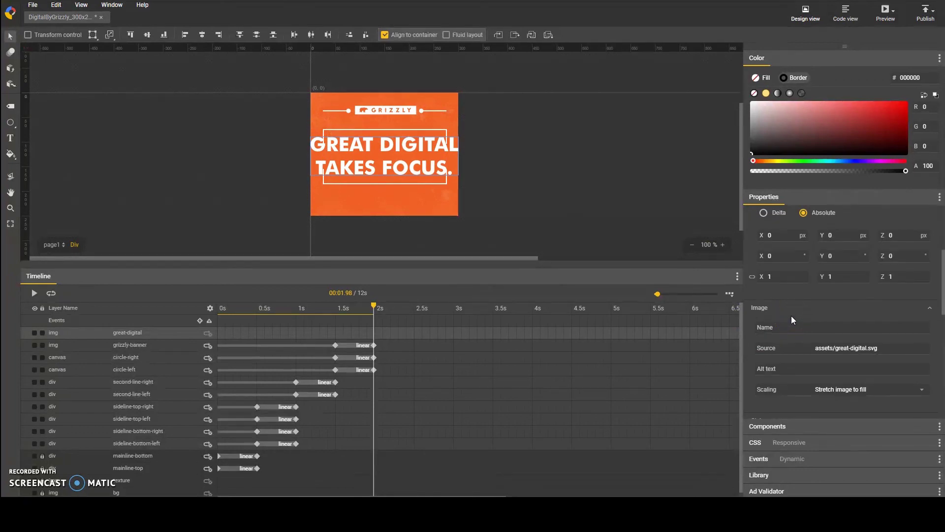
text(0.7)
click(837, 276)
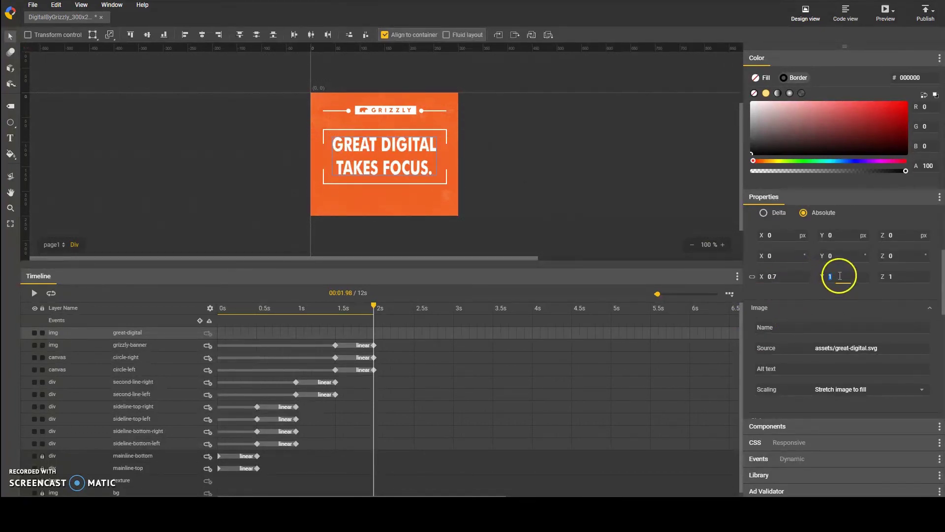
Step: Add a great-digital keyframe at 1.98s and move its start keyframe to 1.49s
text(0.7)
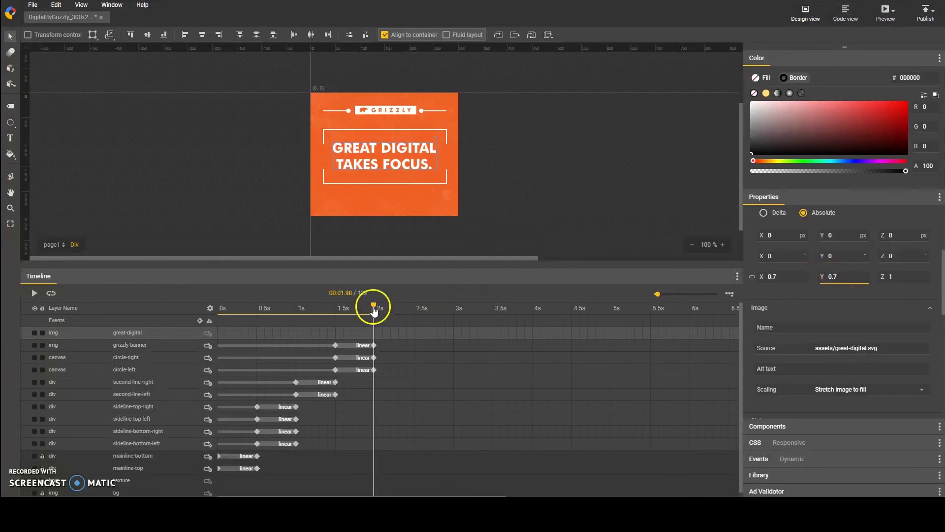
mouse_move(373, 307)
mouse_down()
mouse_move(362, 311)
mouse_move(374, 312)
mouse_up()
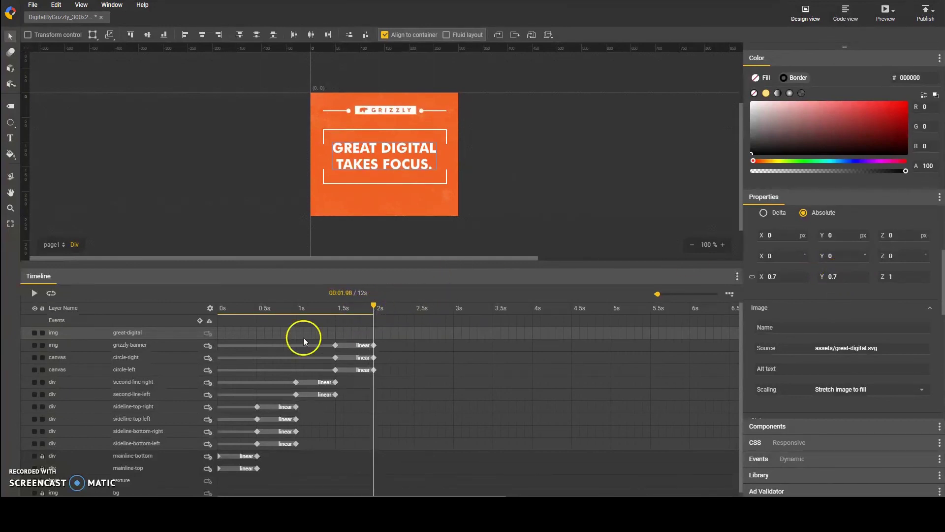
key(F6)
click(336, 345)
click(183, 335)
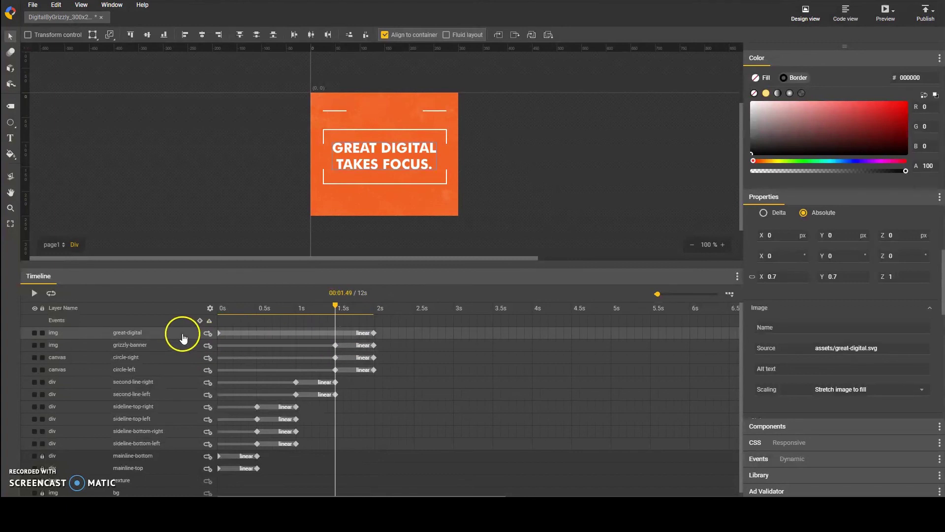
drag(221, 335, 336, 333)
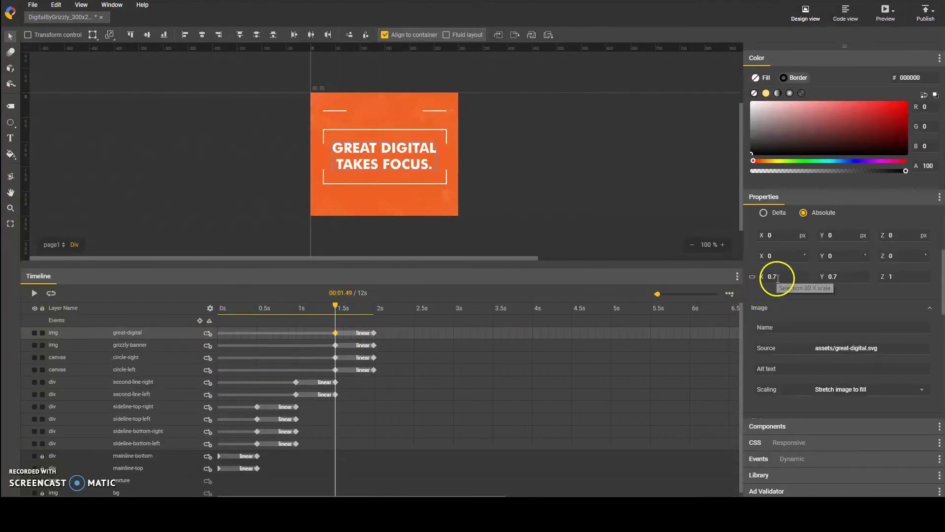
Step: Give the headline's start keyframe opacity 0 and scale X/Y 10
scroll(780, 299, down, 1)
click(777, 406)
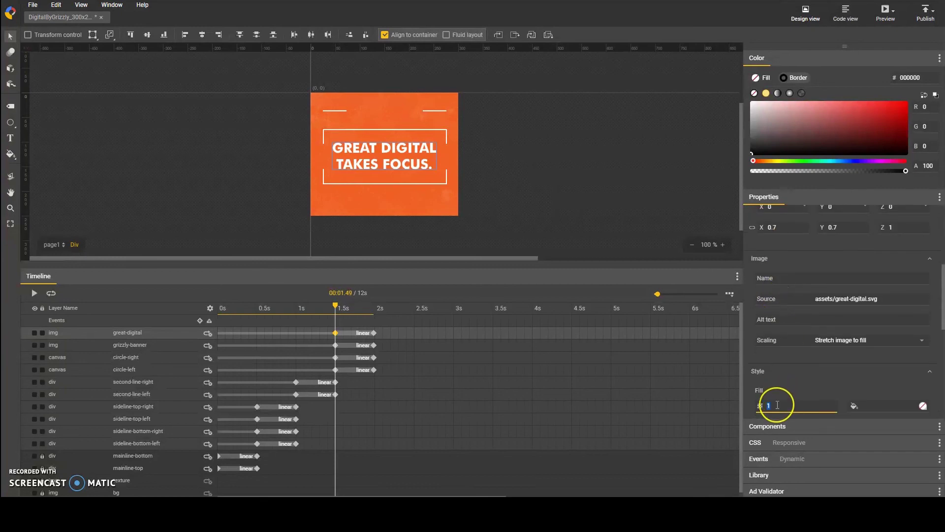
text(0)
key(Return)
scroll(779, 306, up, 1)
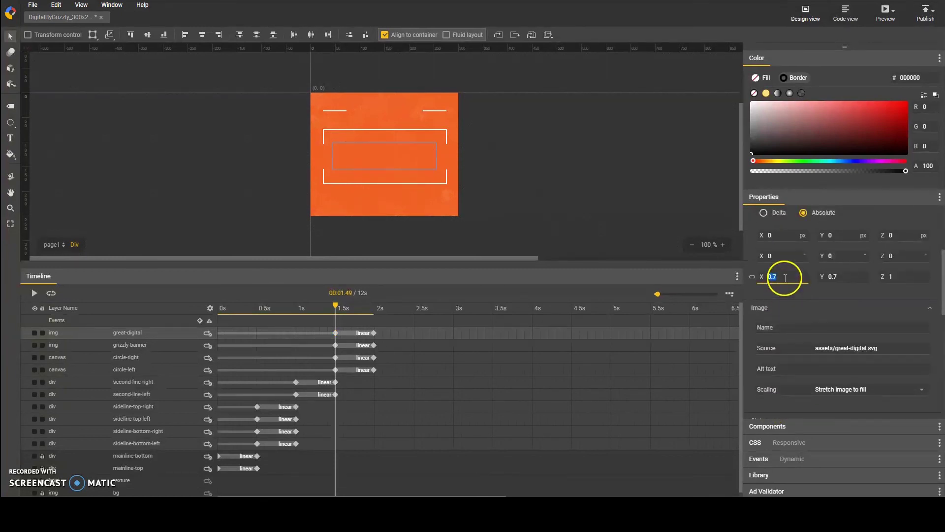
text(10)
click(849, 278)
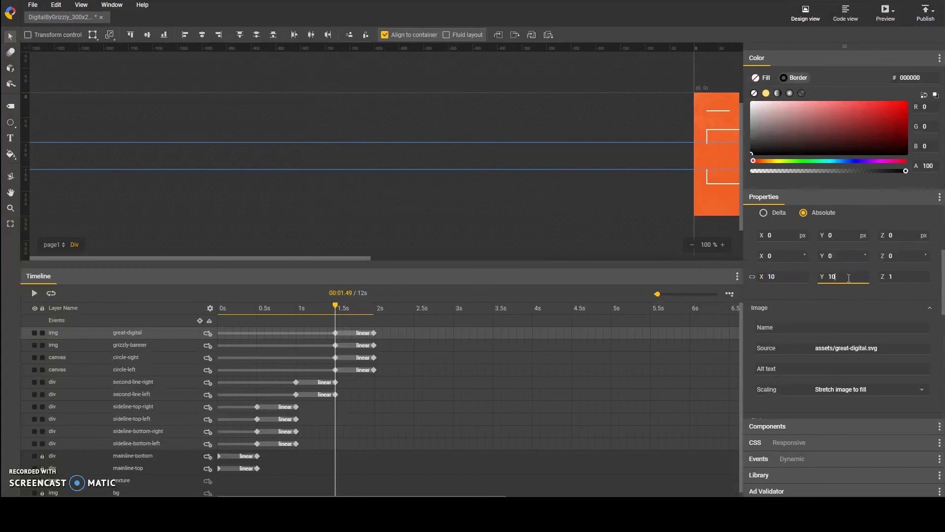
text(10)
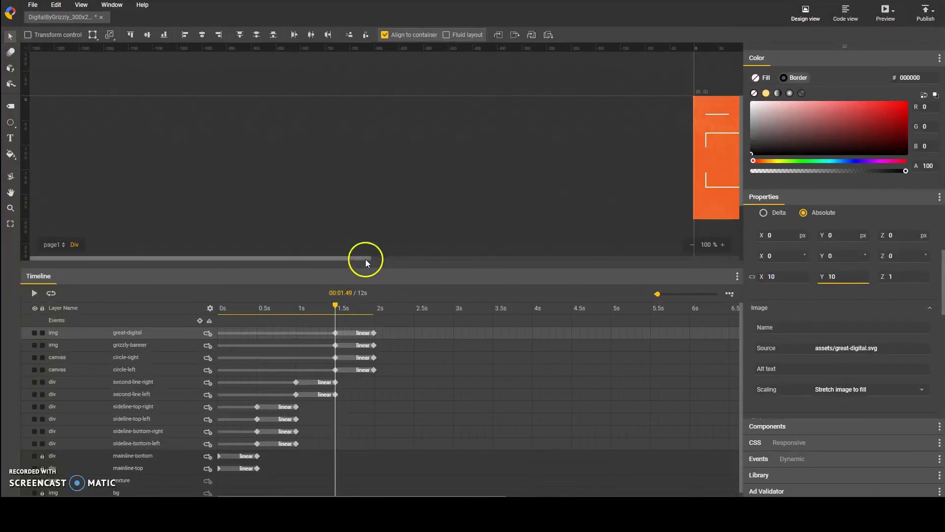
Step: Set the headline's 1.98s keyframe to scale 0.7 and opacity 1
drag(365, 259, 526, 261)
drag(338, 308, 373, 315)
click(780, 277)
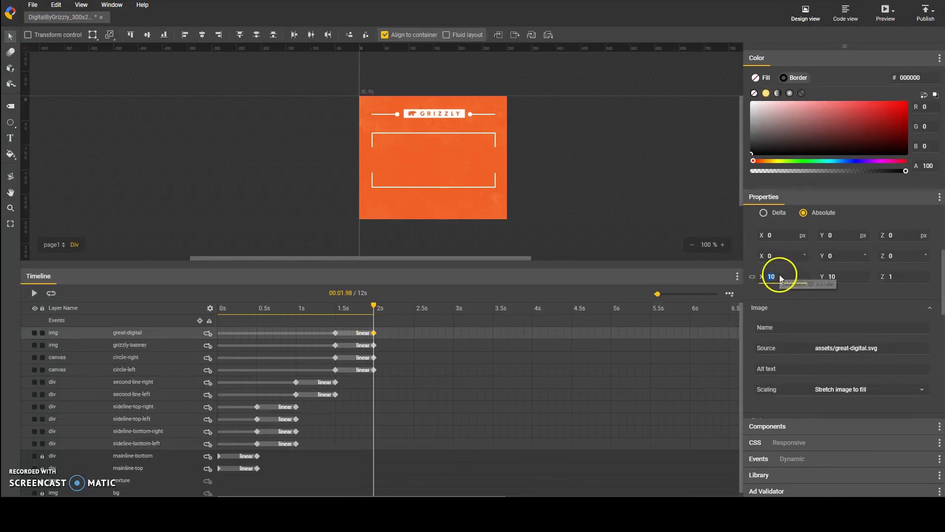
text(.7)
click(844, 277)
text(0.7)
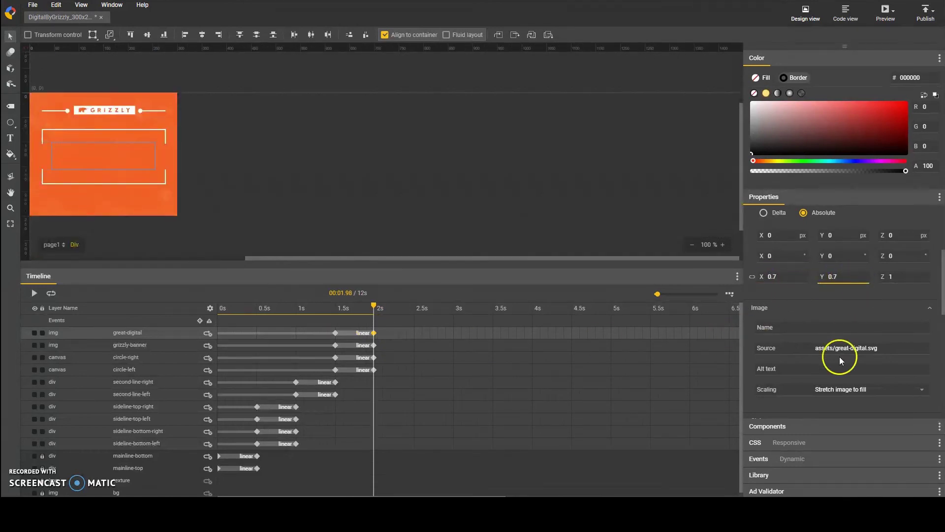
scroll(804, 368, down, 1)
click(783, 402)
text(1)
key(Return)
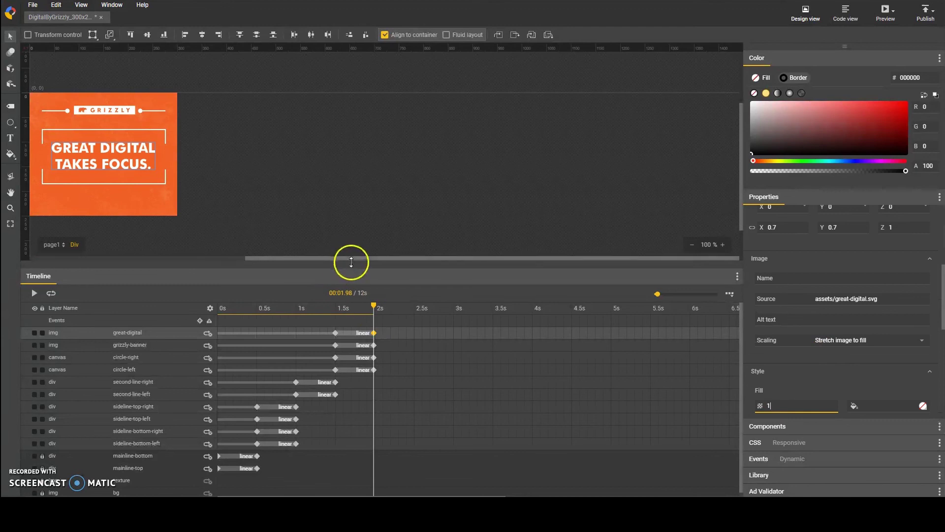
Step: Scrub the timeline to check the headline's fade-in and shrink
drag(350, 259, 270, 262)
drag(371, 310, 410, 313)
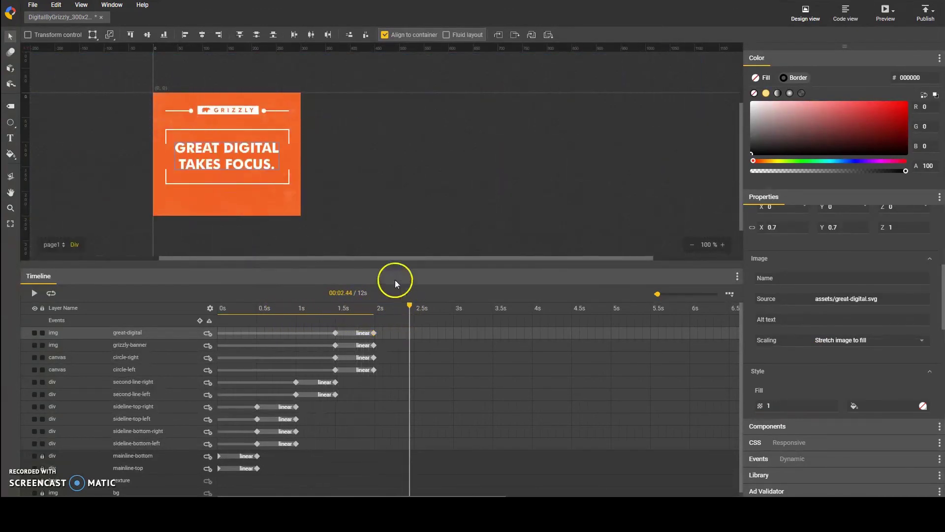
drag(401, 258, 319, 261)
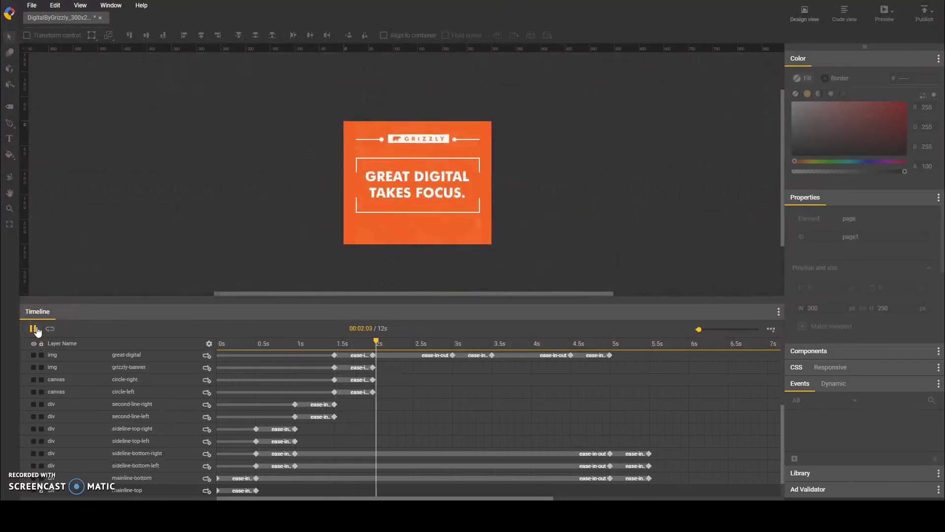
Step: Stop playback, rewind the playhead to 0s, and play the finished banner through
click(34, 329)
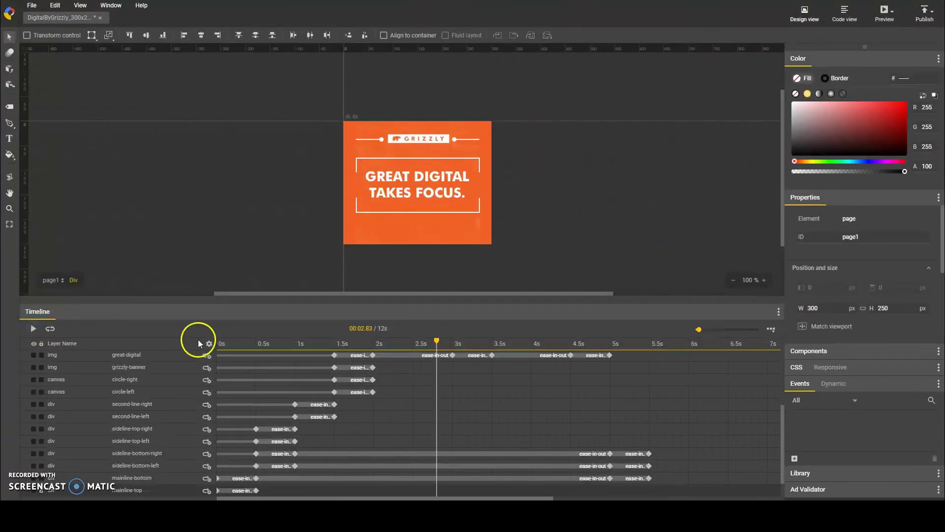
drag(438, 347, 144, 361)
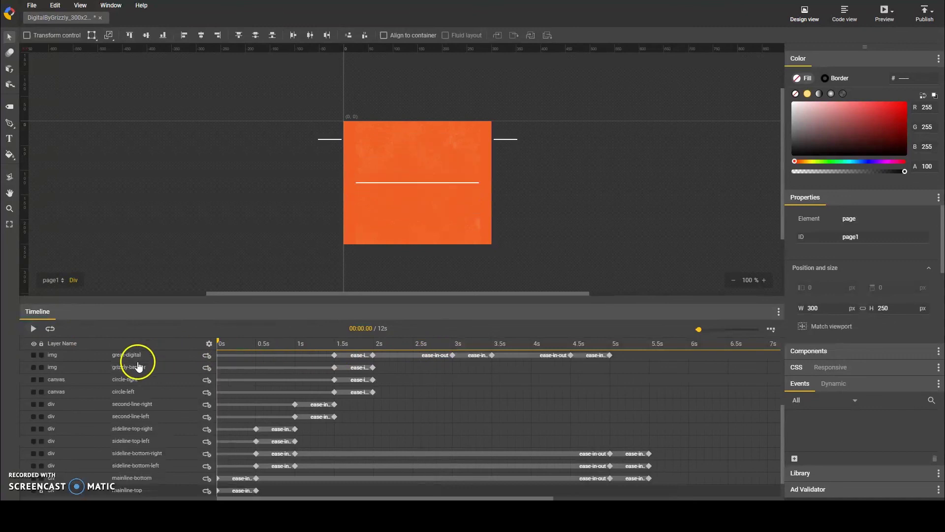
click(32, 330)
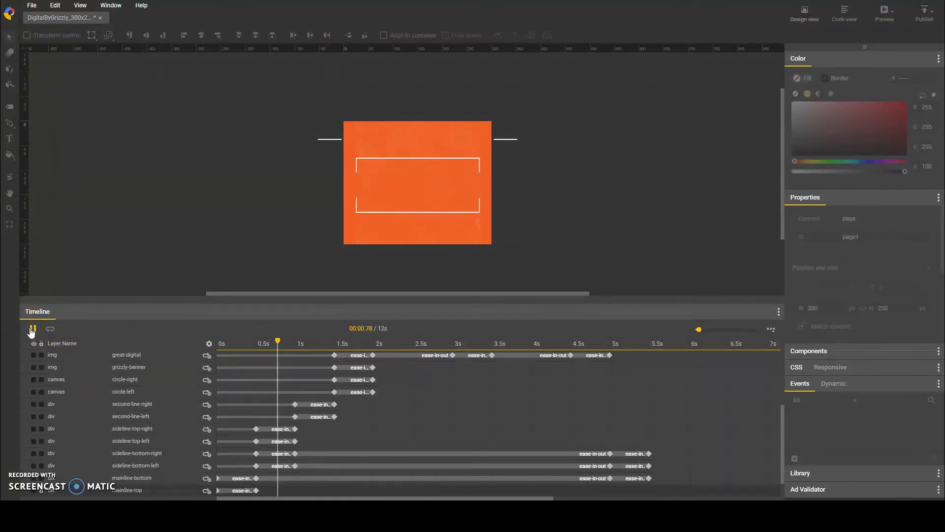